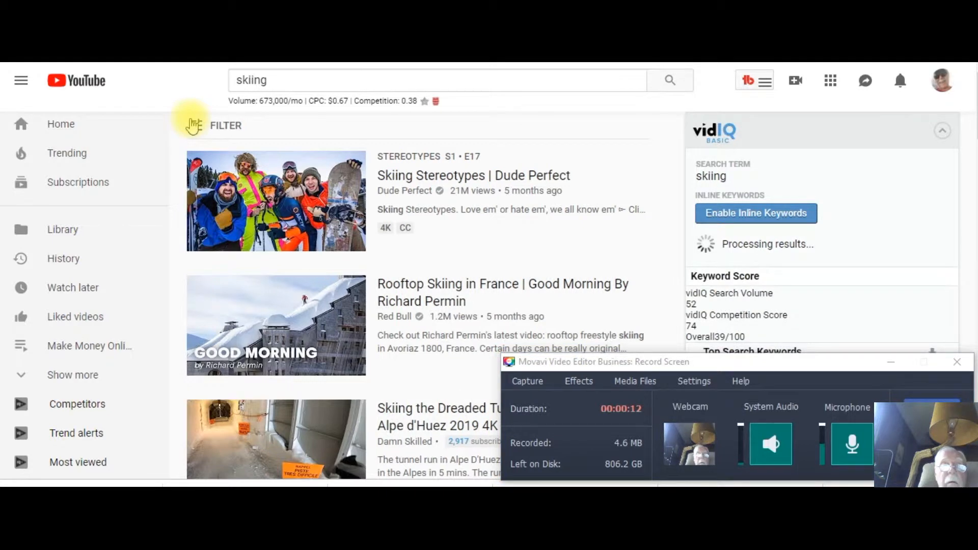
# Step: Filter the YouTube skiing results to Creative Commons videos and switch to Movavi Video Editor
pyautogui.click(193, 126)
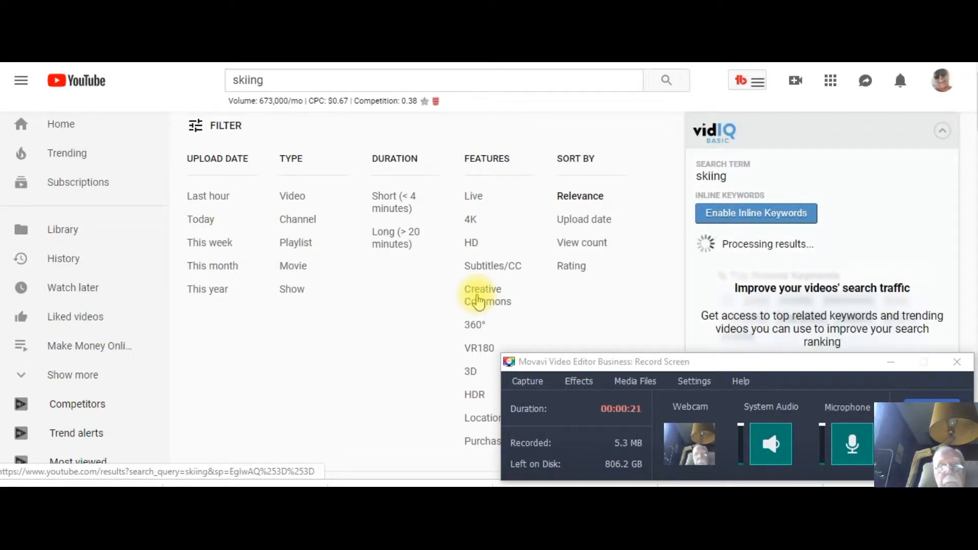
pyautogui.click(478, 302)
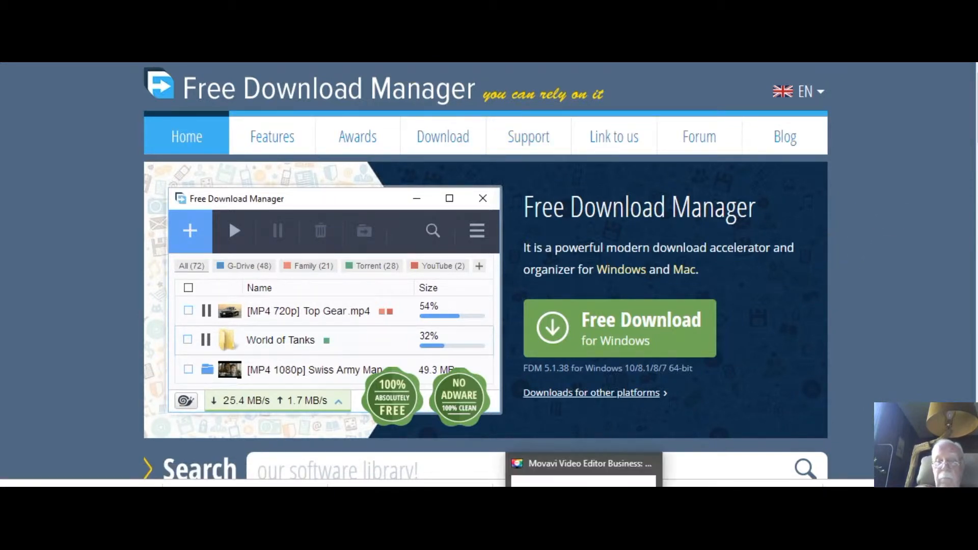
pyautogui.click(587, 483)
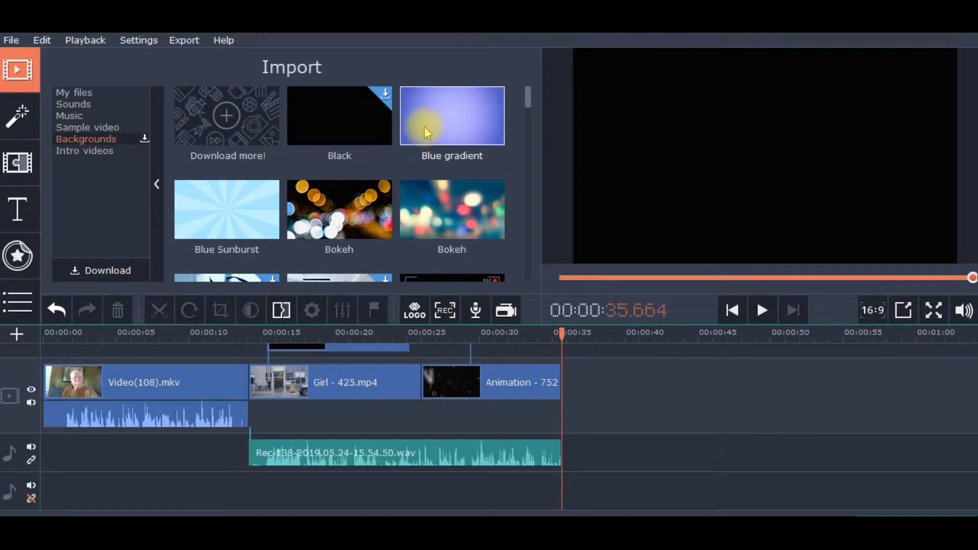
# Step: Add the Blue gradient background after the Animation clip on the main track and stack the surfing and wakeboarding clips on overlay tracks above it
pyautogui.moveTo(436, 115); pyautogui.dragTo(867, 376)
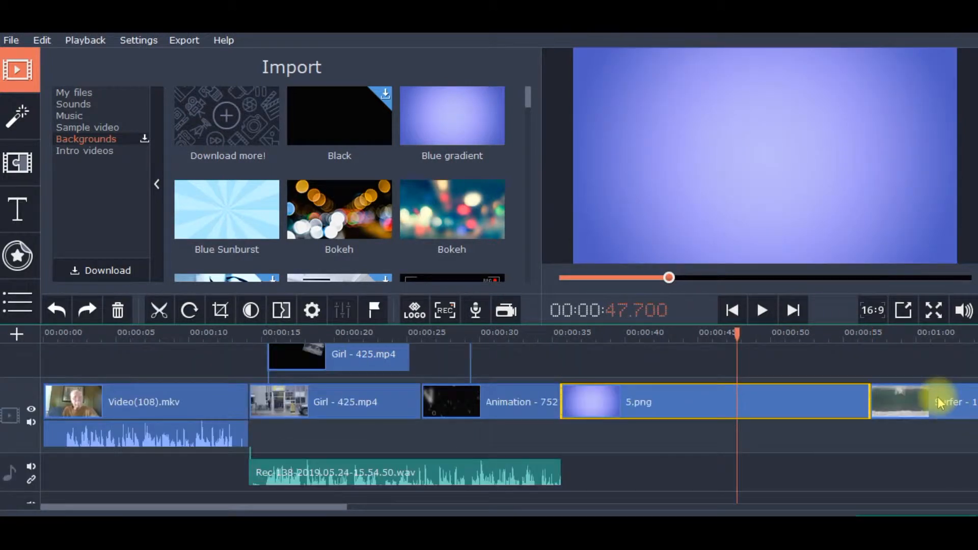
pyautogui.moveTo(935, 392); pyautogui.dragTo(632, 359)
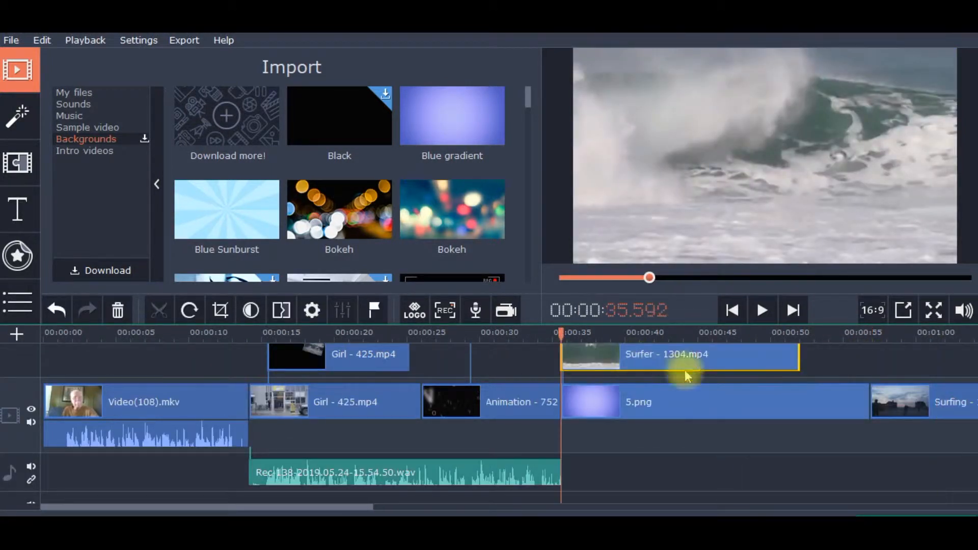
pyautogui.click(936, 408)
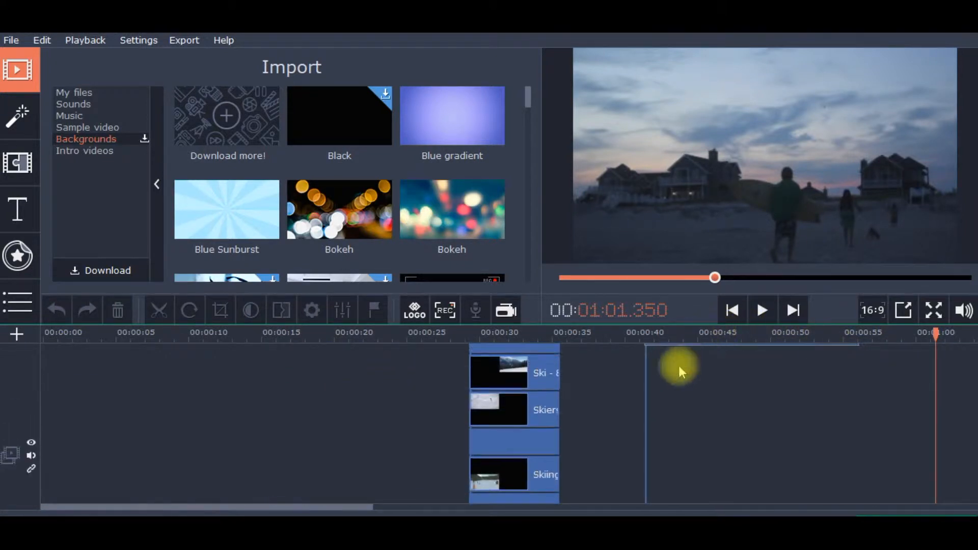
pyautogui.moveTo(678, 363); pyautogui.dragTo(655, 483)
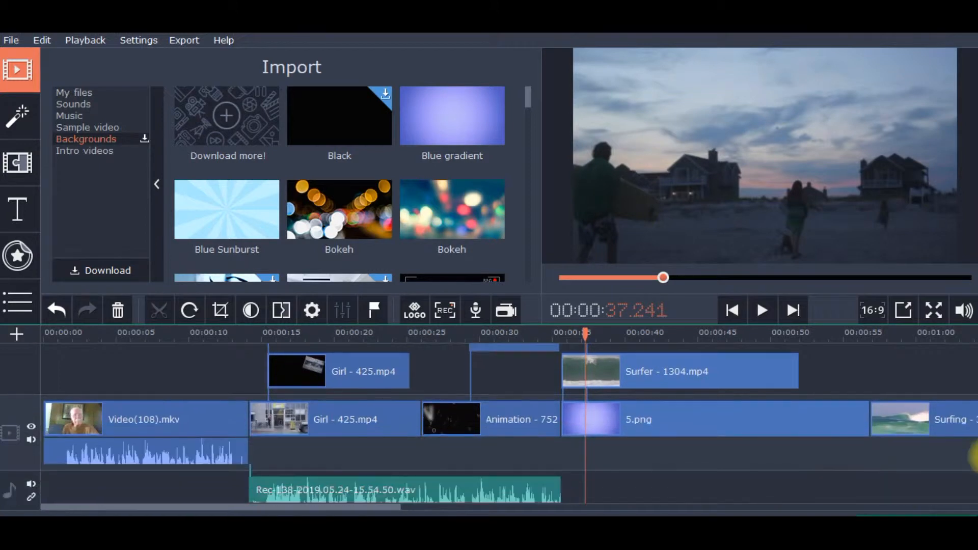
pyautogui.scroll(2, 958, 453)
pyautogui.moveTo(949, 452); pyautogui.dragTo(660, 363)
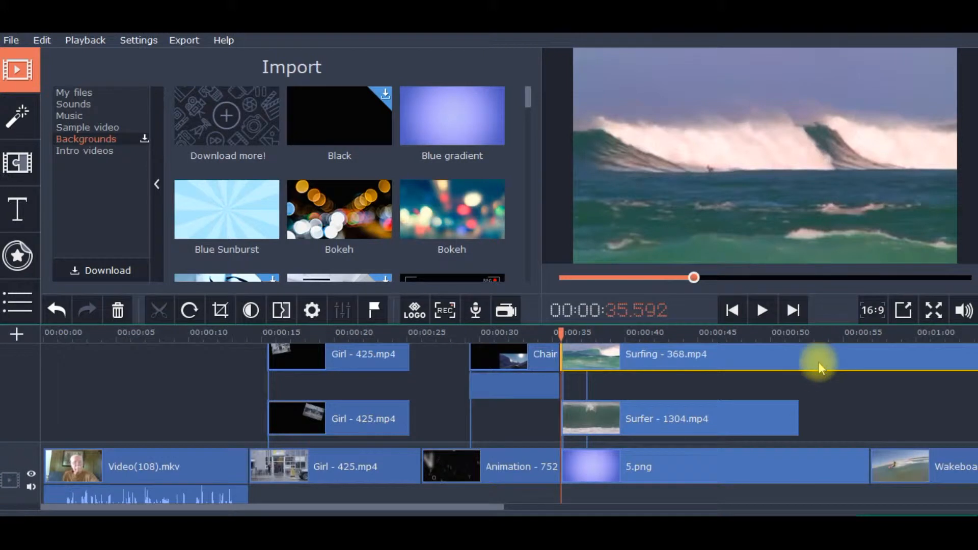
pyautogui.moveTo(922, 453); pyautogui.dragTo(616, 376)
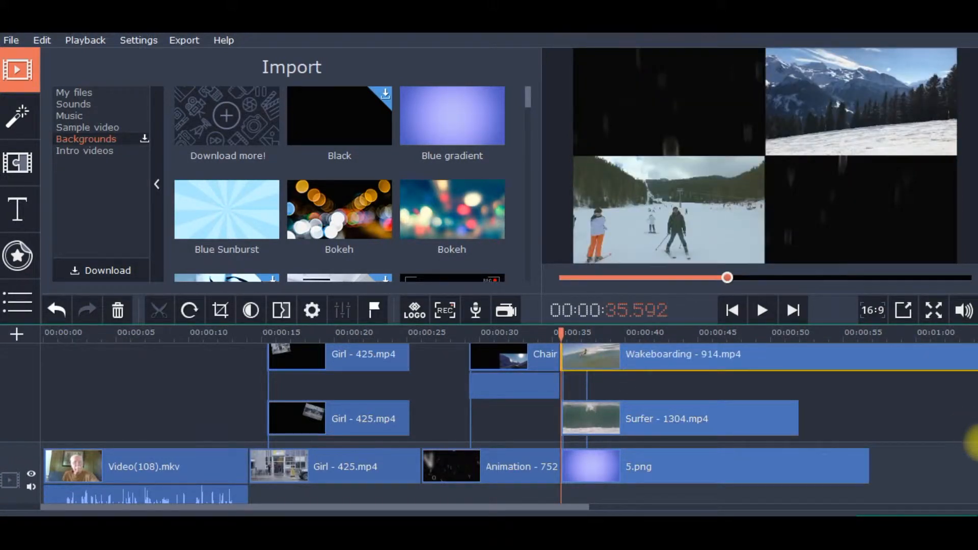
# Step: Align the four overlay clips with the start of the blue background and trim them to end together at about 00:00:47.400
pyautogui.scroll(5, 972, 439)
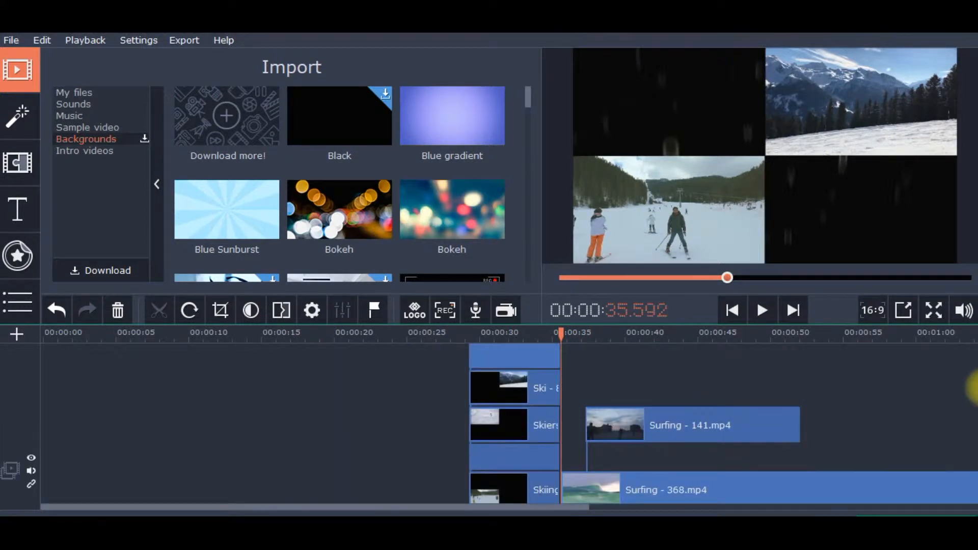
pyautogui.moveTo(784, 428); pyautogui.dragTo(733, 418)
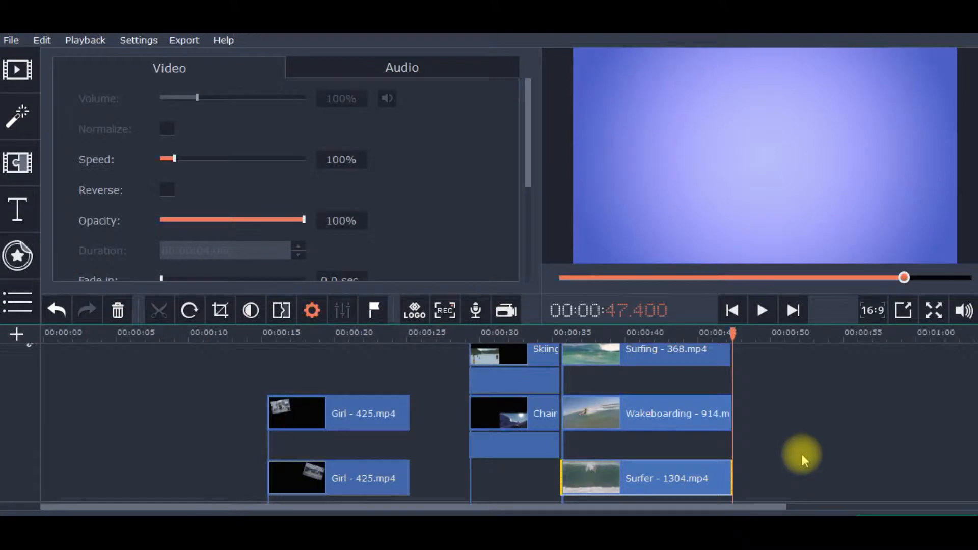
pyautogui.click(802, 455)
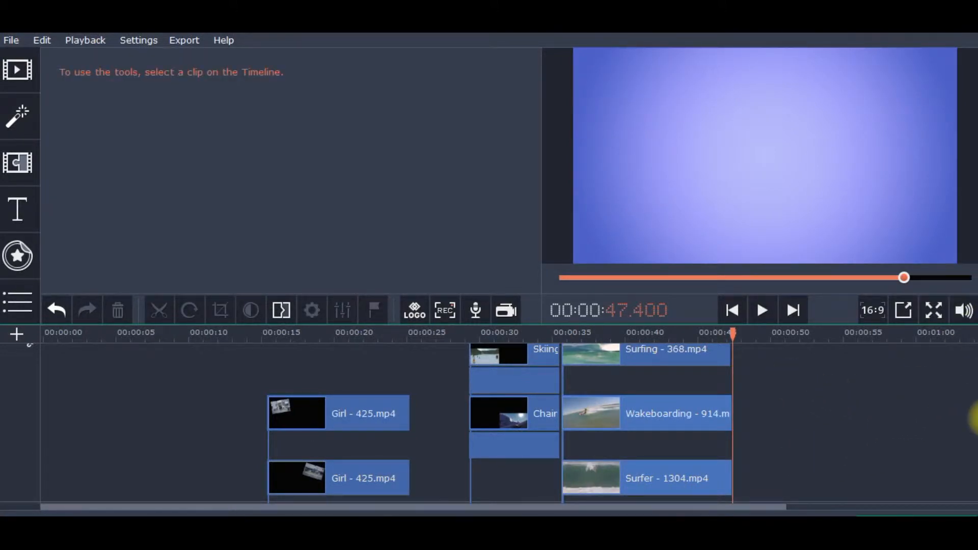
# Step: Shrink the Surfing - 141 clip into the upper-right quarter of the frame in Picture in picture mode
pyautogui.scroll(3, 973, 402)
pyautogui.click(672, 427)
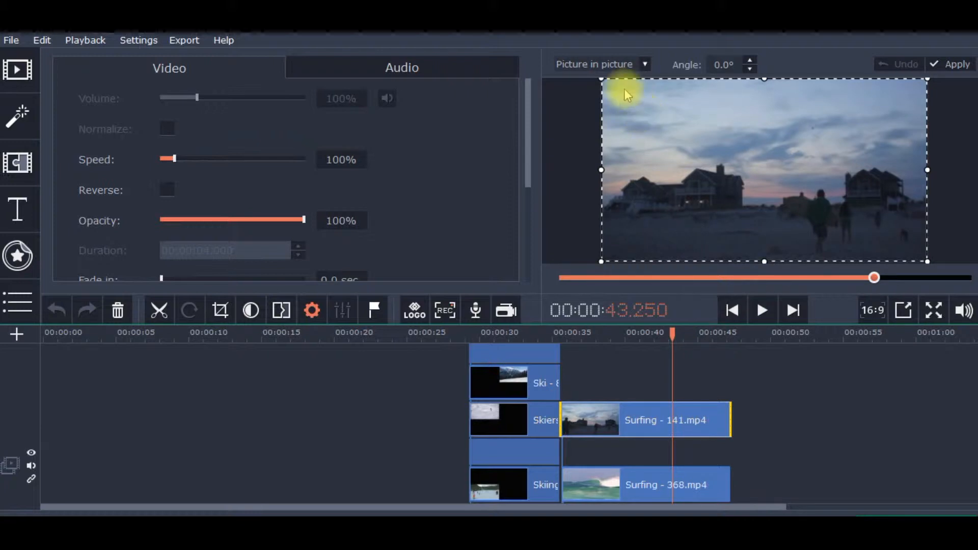
pyautogui.click(645, 63)
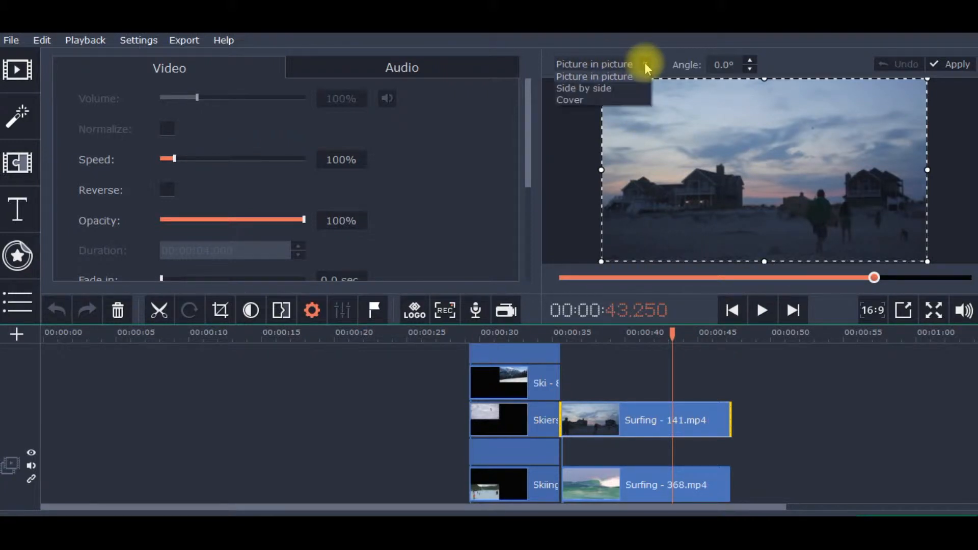
pyautogui.click(618, 77)
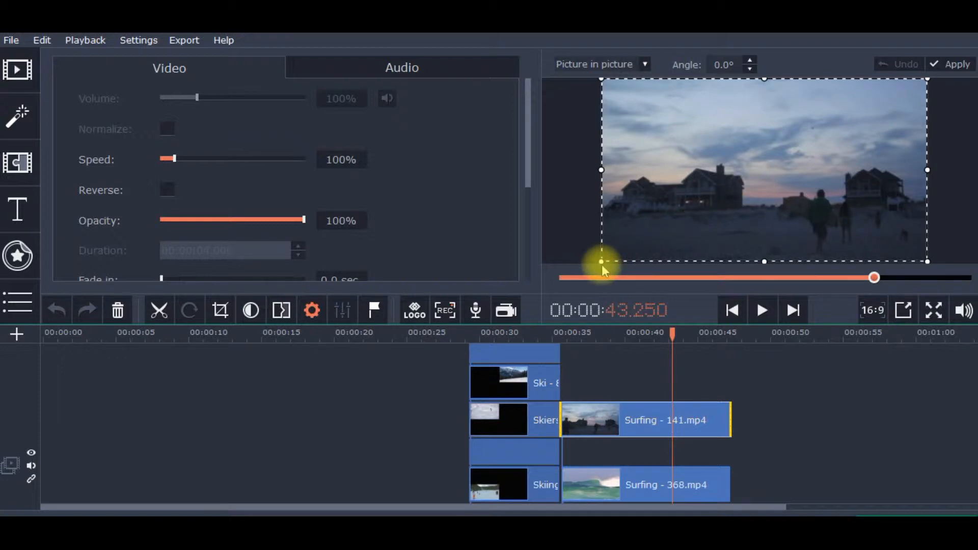
pyautogui.moveTo(605, 258); pyautogui.dragTo(760, 173)
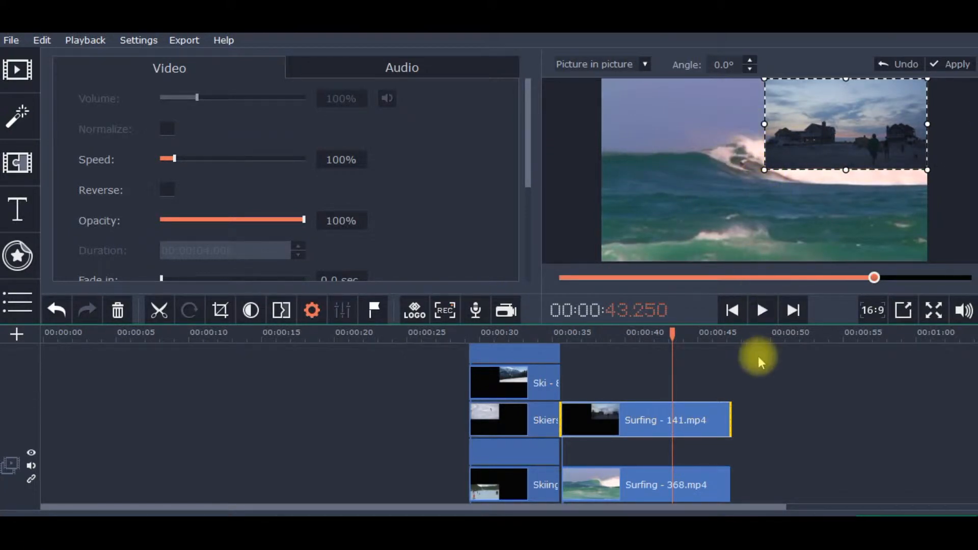
pyautogui.click(712, 428)
pyautogui.click(663, 424)
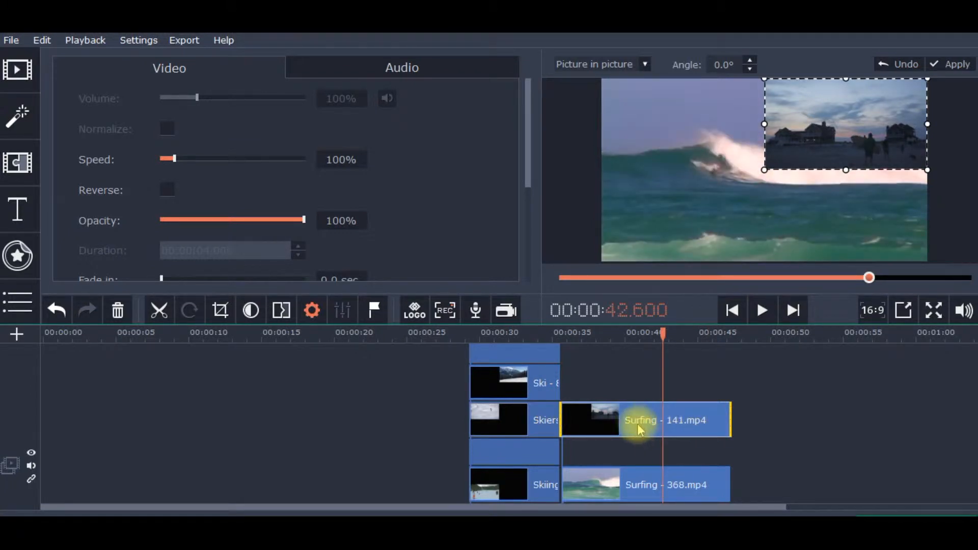
pyautogui.click(638, 426)
# Step: Shrink the Surfing - 368 clip into the upper-left quarter of the frame
pyautogui.scroll(-2, 638, 422)
pyautogui.click(654, 359)
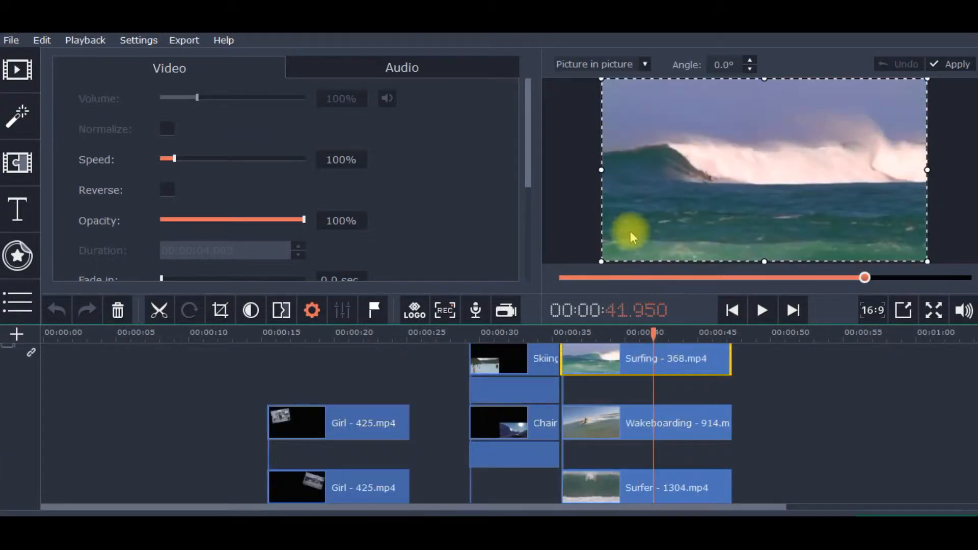
pyautogui.moveTo(927, 262); pyautogui.dragTo(762, 182)
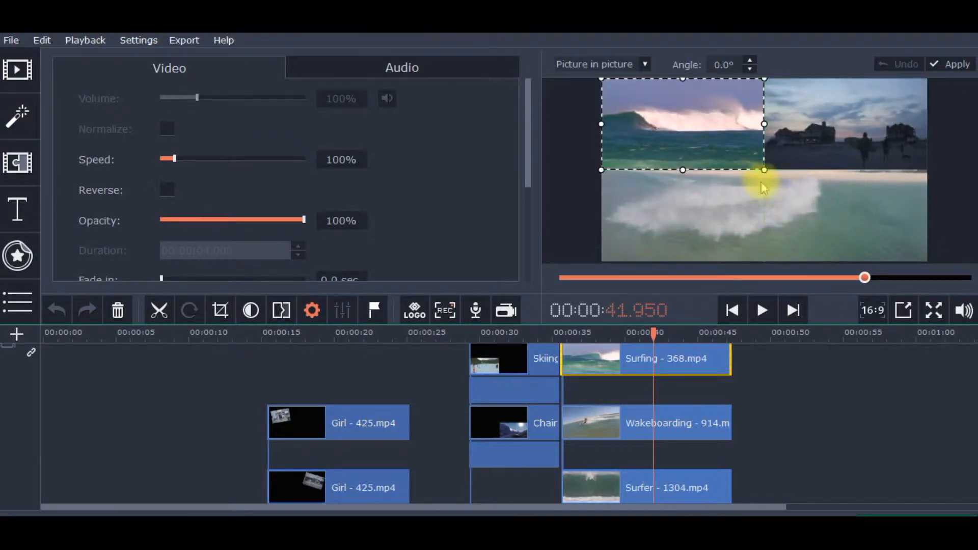
# Step: Fit the Wakeboarding - 914 clip into the lower-left quarter of the frame and the Surfer - 1304 clip into the lower-right quarter
pyautogui.click(694, 418)
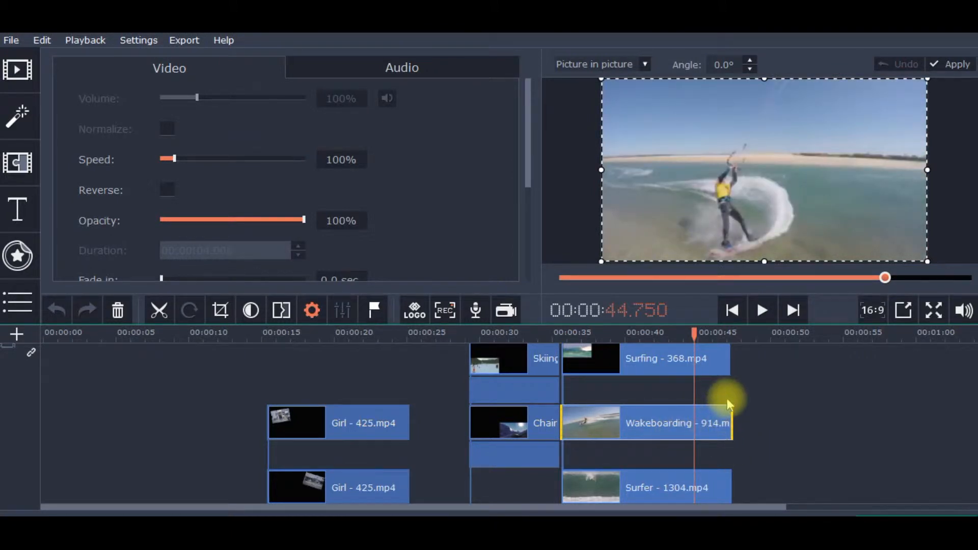
pyautogui.moveTo(928, 80); pyautogui.dragTo(790, 215)
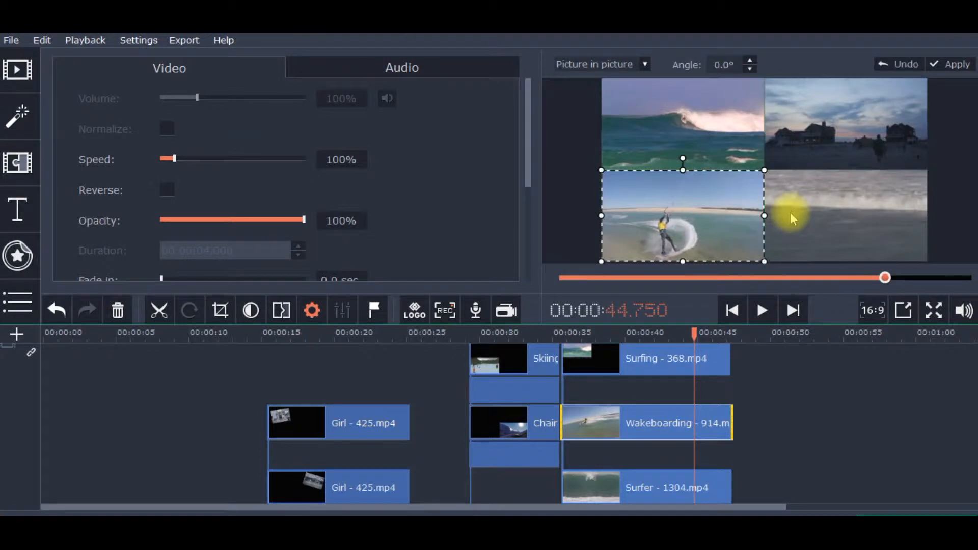
pyautogui.click(701, 493)
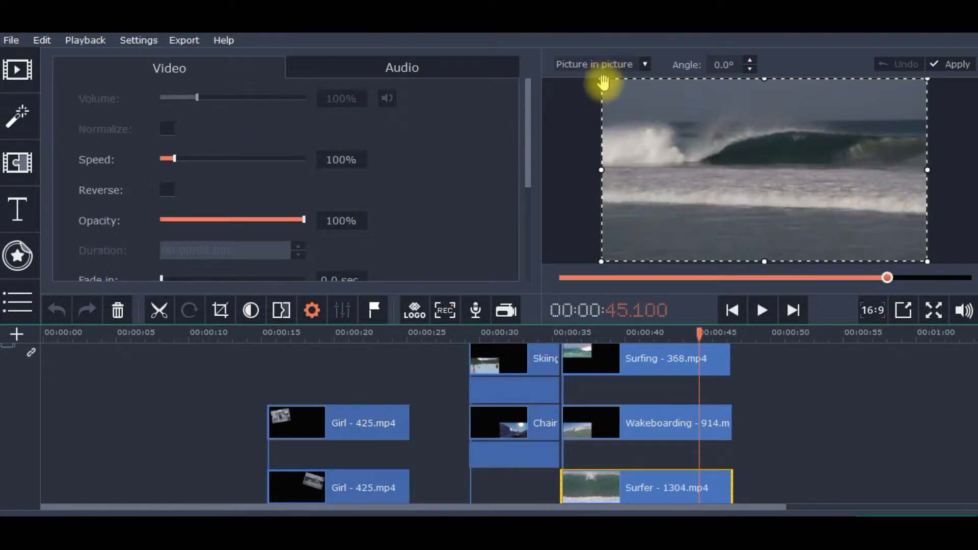
pyautogui.moveTo(607, 88); pyautogui.dragTo(768, 178)
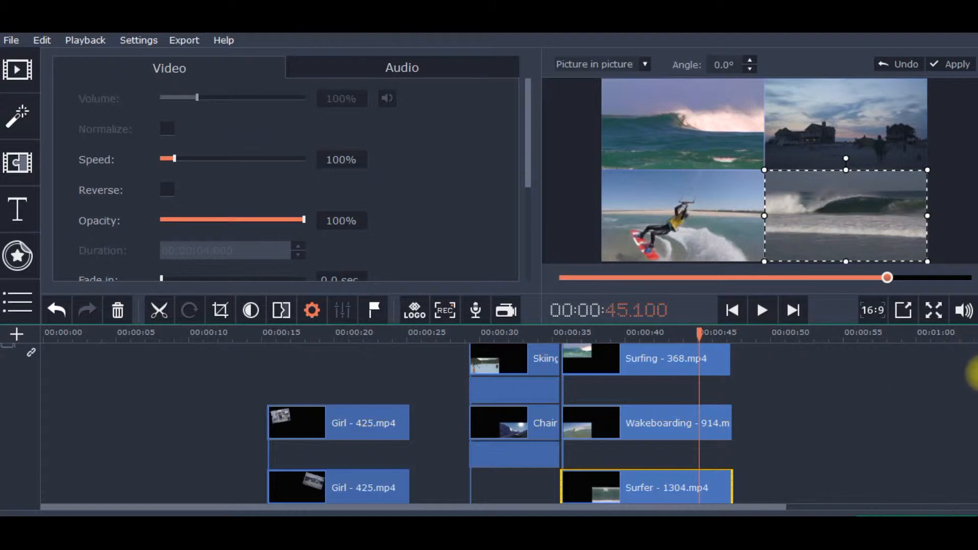
# Step: Shorten the blue gradient background clip to 00:00:11.800 so it ends level with the overlay clips
pyautogui.scroll(-3, 974, 418)
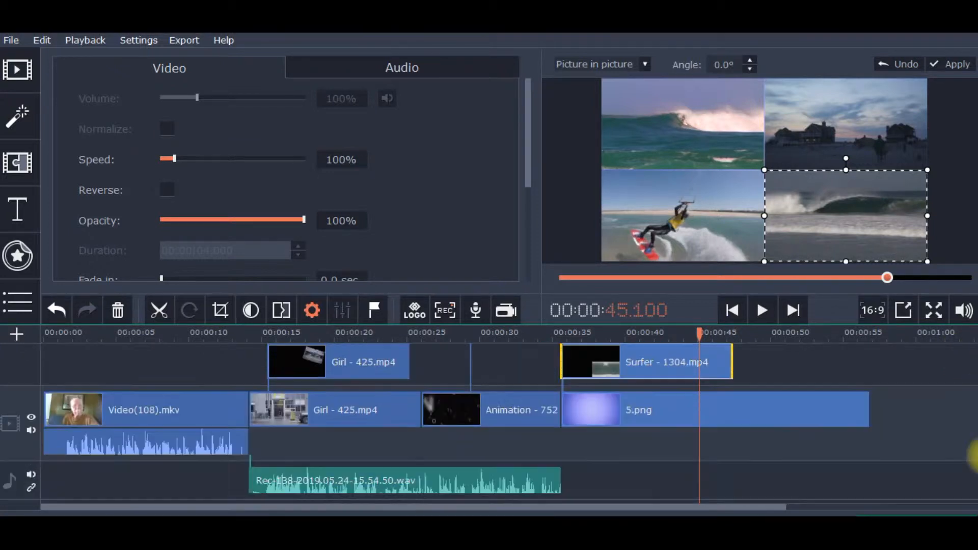
pyautogui.click(866, 414)
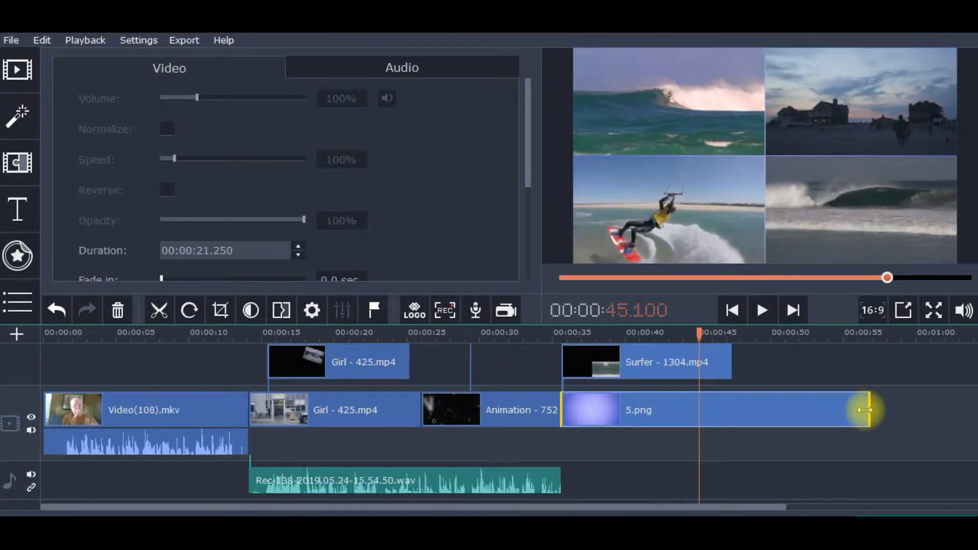
pyautogui.moveTo(866, 410); pyautogui.dragTo(731, 404)
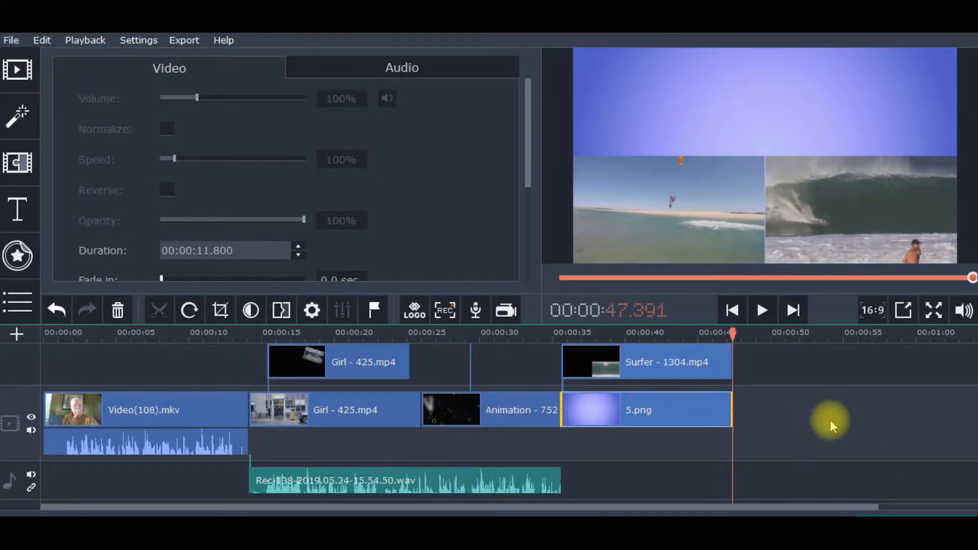
# Step: Play back the four-way split-screen section from about 00:00:36 to check it
pyautogui.moveTo(732, 333); pyautogui.dragTo(564, 332)
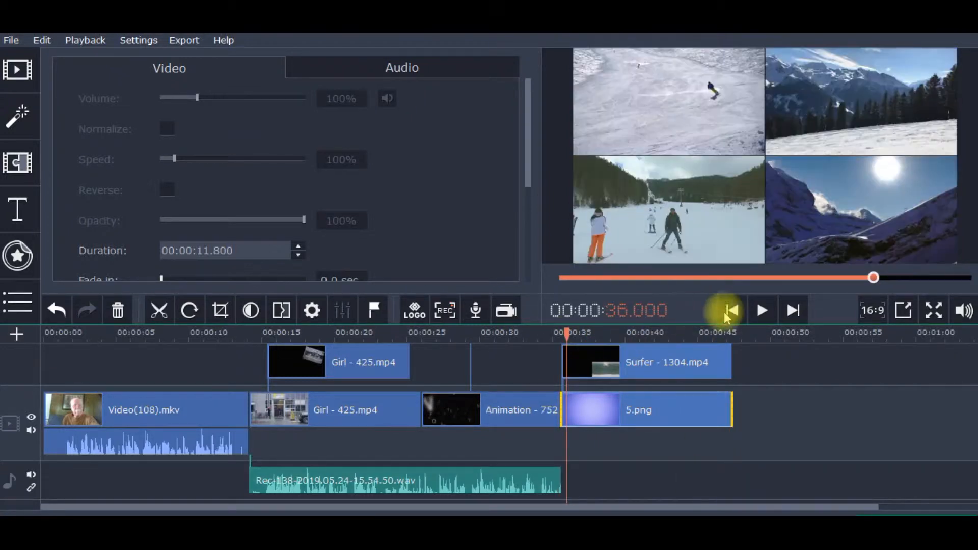
pyautogui.click(763, 310)
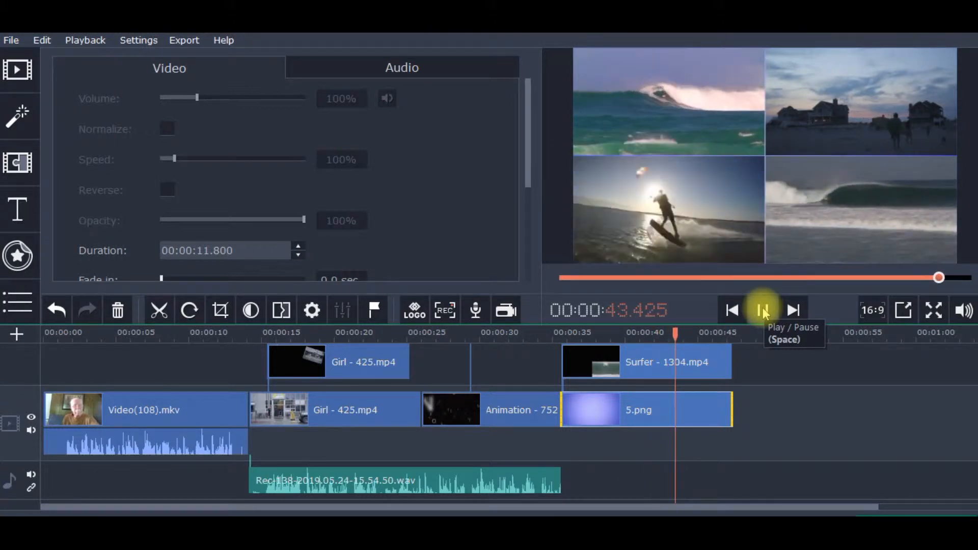
pyautogui.click(763, 311)
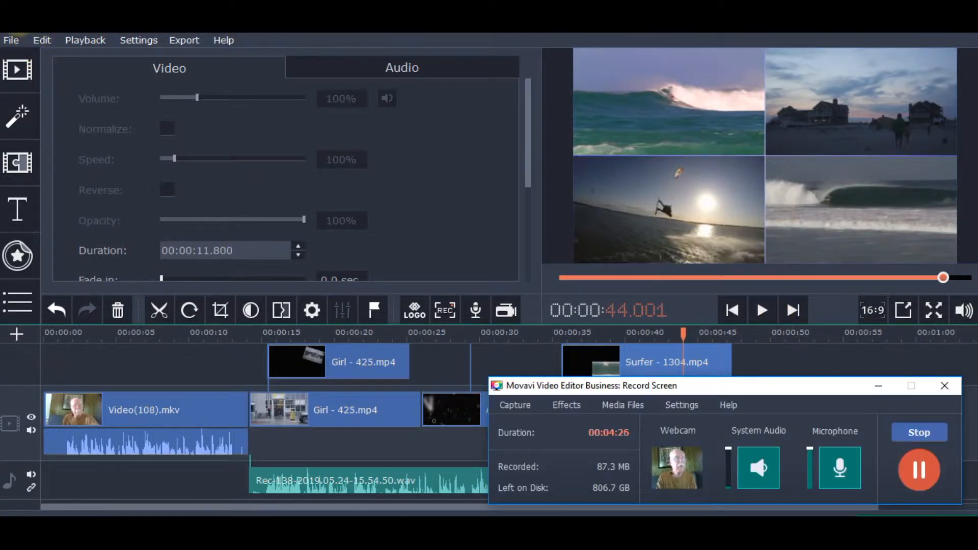
# Step: Import the Girl - 425 video from the Downloads folder and place it after the blue background clip on the main track
pyautogui.click(11, 40)
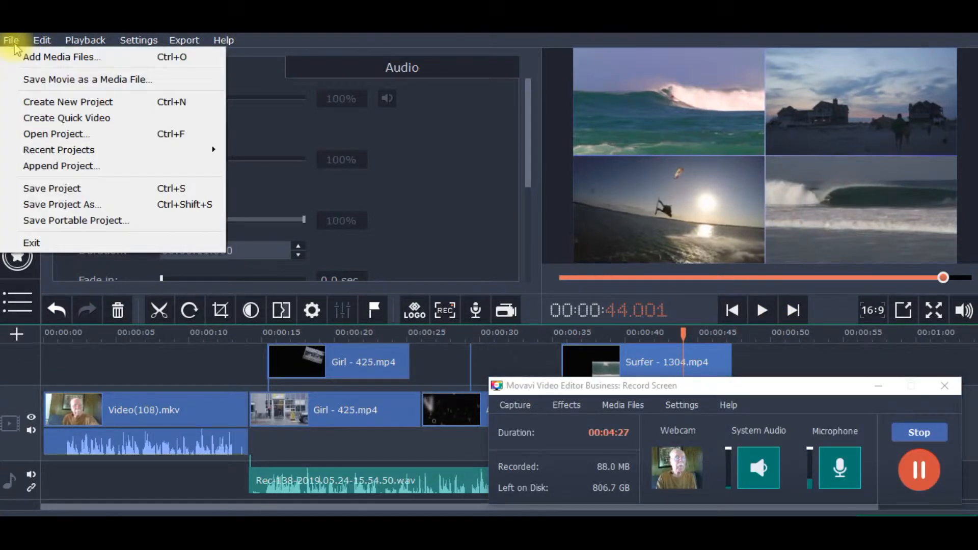
pyautogui.click(62, 61)
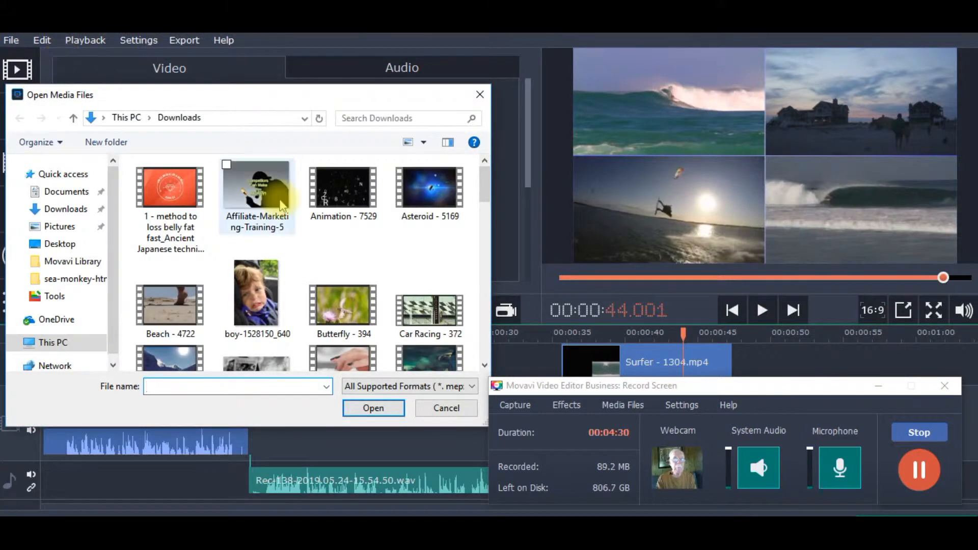
pyautogui.moveTo(484, 179); pyautogui.dragTo(488, 243)
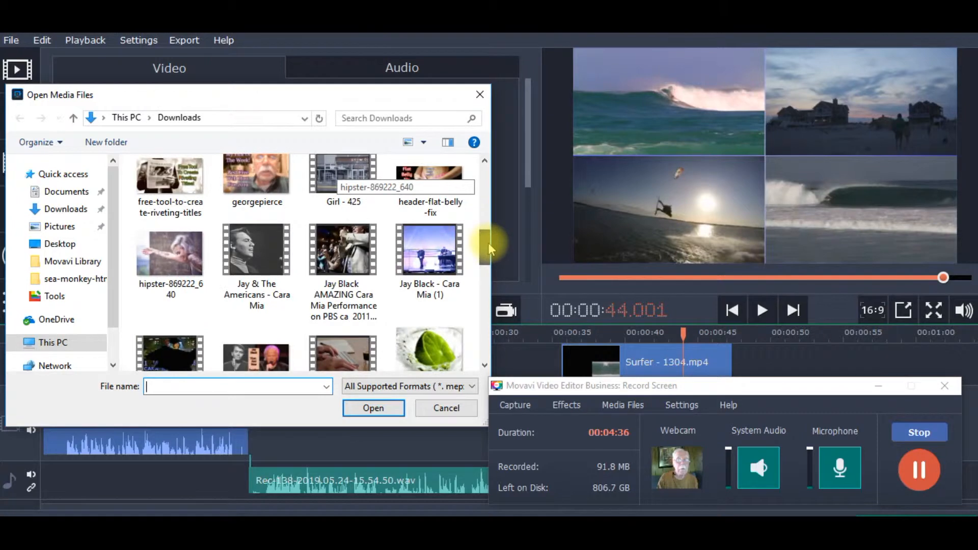
pyautogui.click(344, 179)
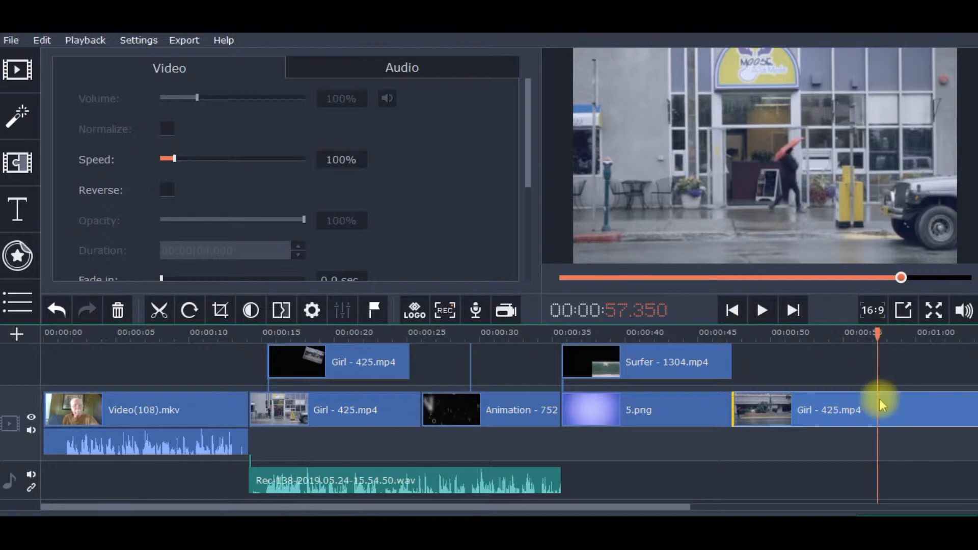
# Step: Split the last Girl - 425 clip into three parts, first at 00:00:59.050, and stack the second and third parts on overlay tracks above the first
pyautogui.moveTo(877, 332); pyautogui.dragTo(900, 334)
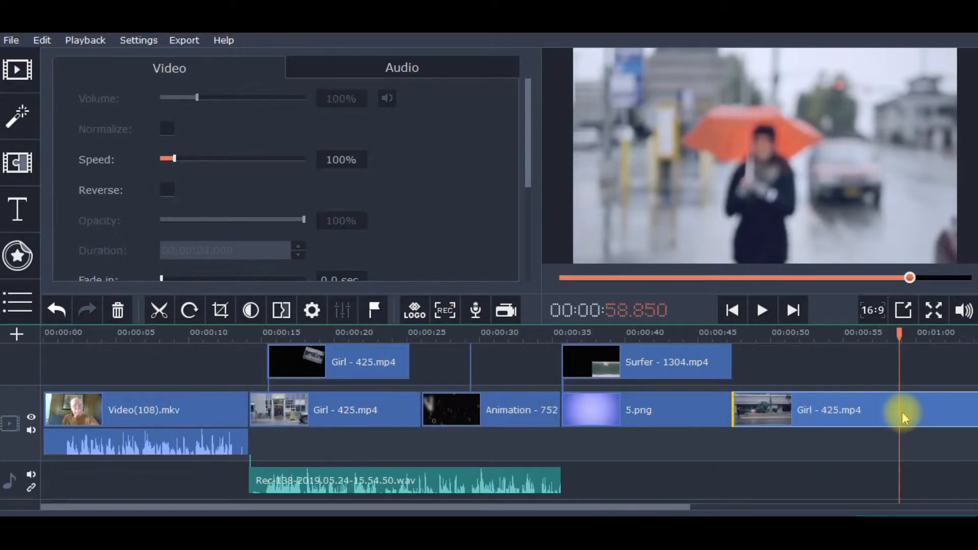
pyautogui.click(903, 415)
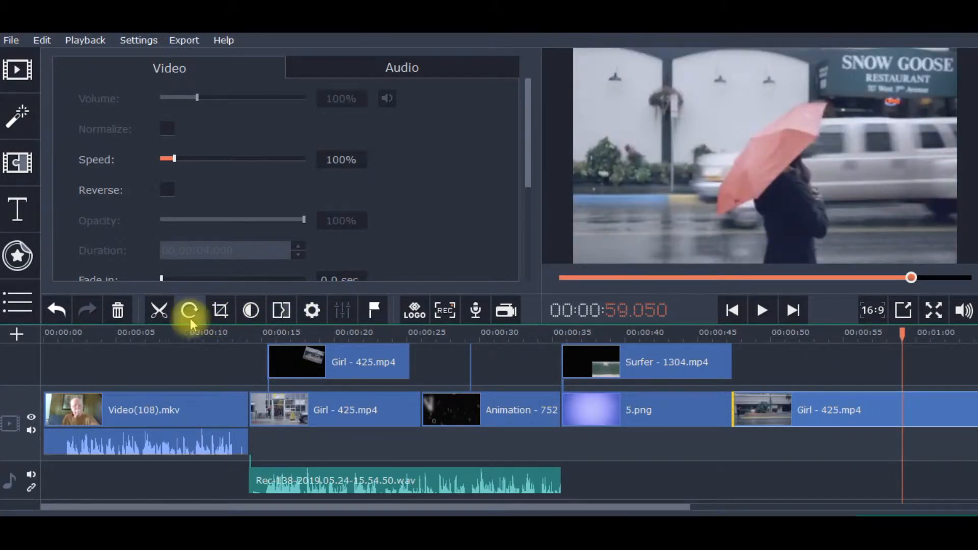
pyautogui.click(165, 315)
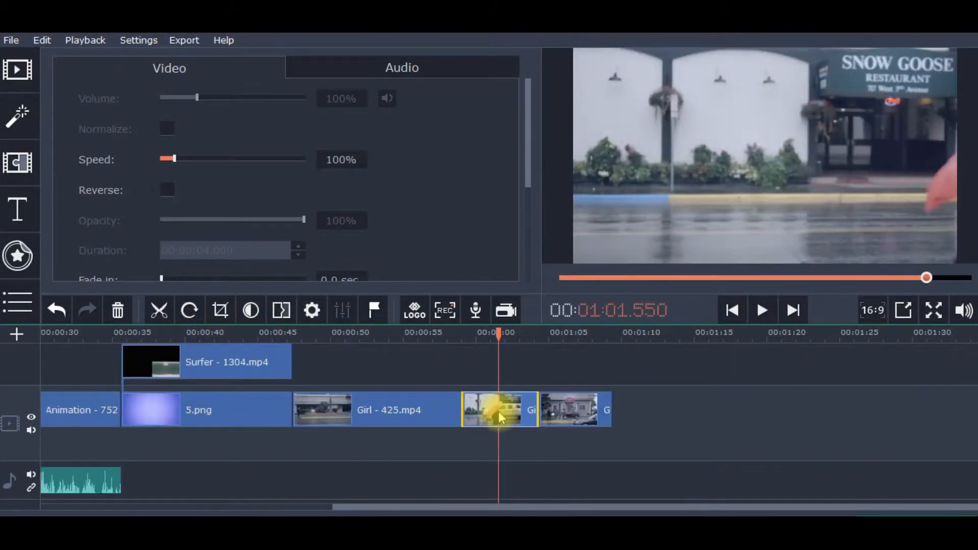
pyautogui.moveTo(499, 411); pyautogui.dragTo(361, 371)
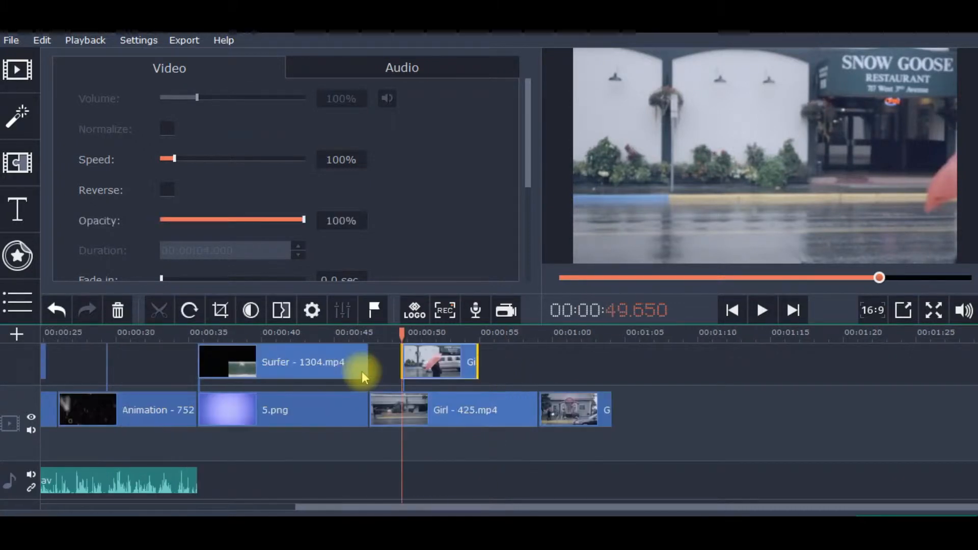
pyautogui.moveTo(572, 417); pyautogui.dragTo(470, 374)
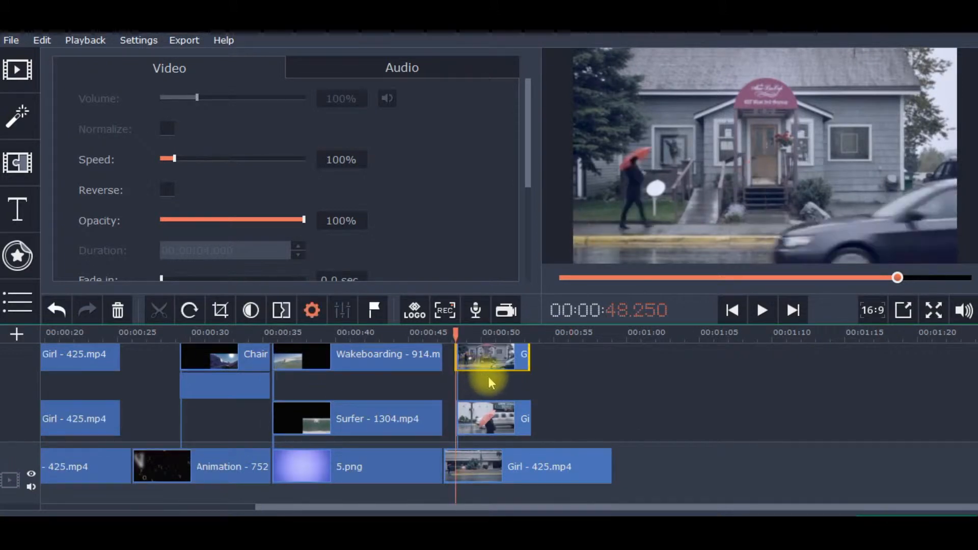
# Step: Shrink the upper overlay Girl - 425 clip to a small picture in the upper-left area of the frame and tilt it to -9.5°
pyautogui.doubleClick(501, 352)
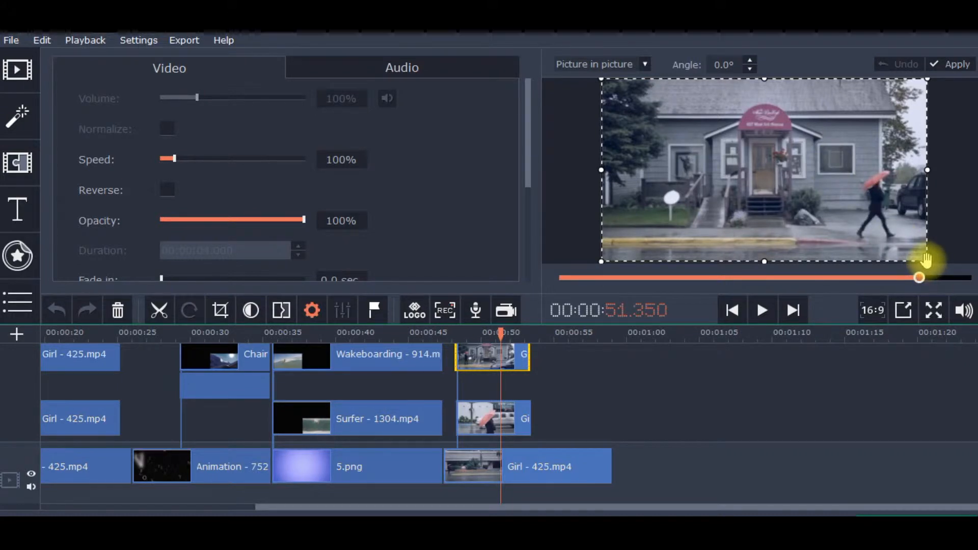
pyautogui.moveTo(914, 259); pyautogui.dragTo(679, 149)
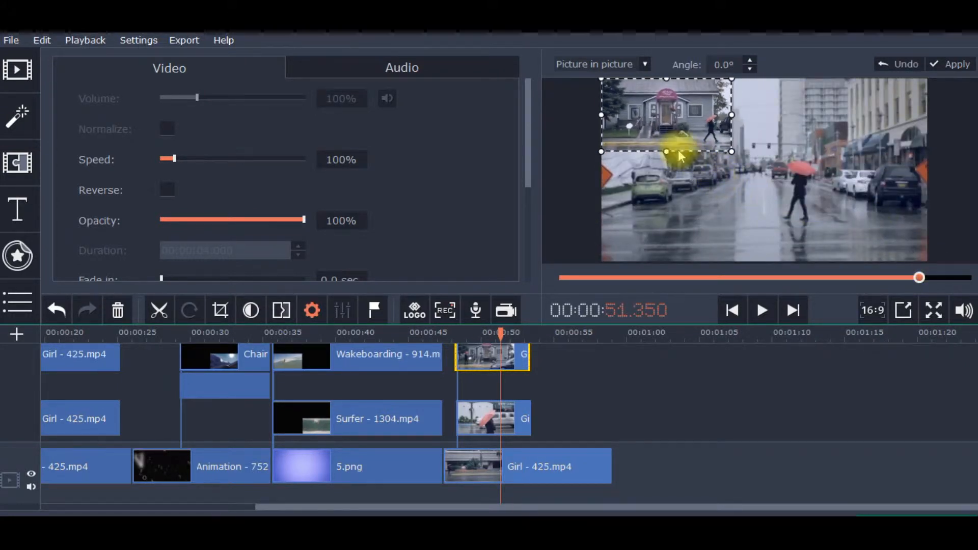
pyautogui.moveTo(680, 113); pyautogui.dragTo(707, 142)
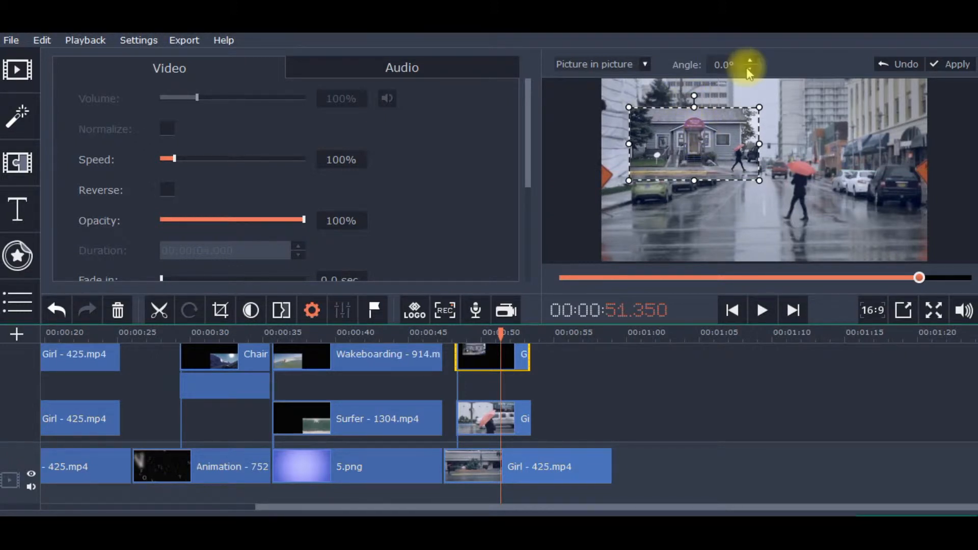
# Step: Shrink the lower overlay Girl - 425 clip to a small picture in the upper-right area of the frame and tilt it to about 15.6°
pyautogui.click(491, 423)
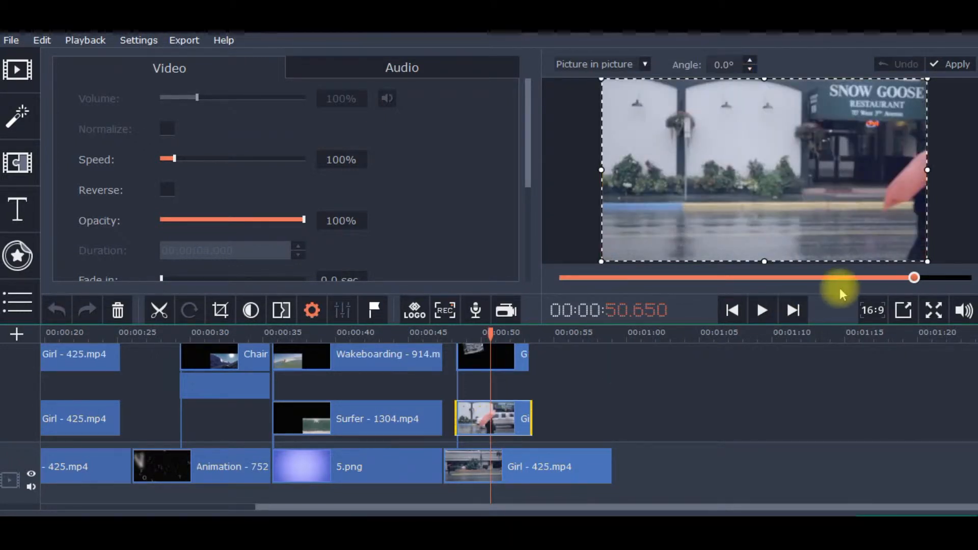
pyautogui.moveTo(646, 236); pyautogui.dragTo(824, 147)
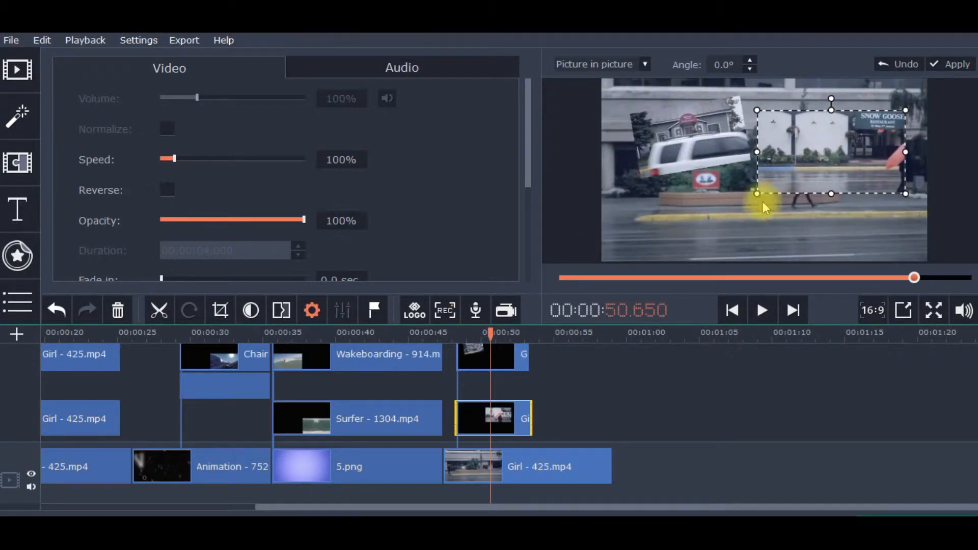
pyautogui.moveTo(755, 192); pyautogui.dragTo(797, 169)
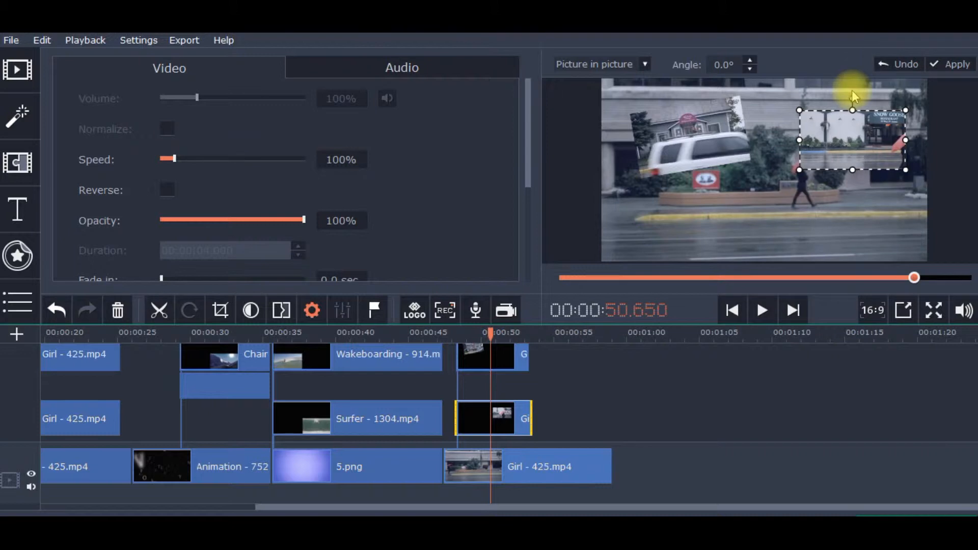
pyautogui.moveTo(853, 95); pyautogui.dragTo(865, 97)
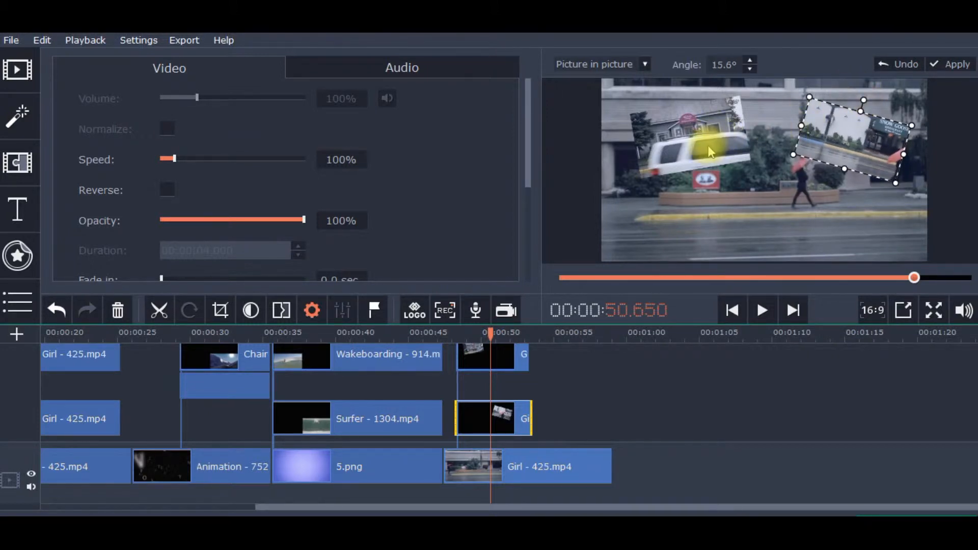
pyautogui.click(503, 374)
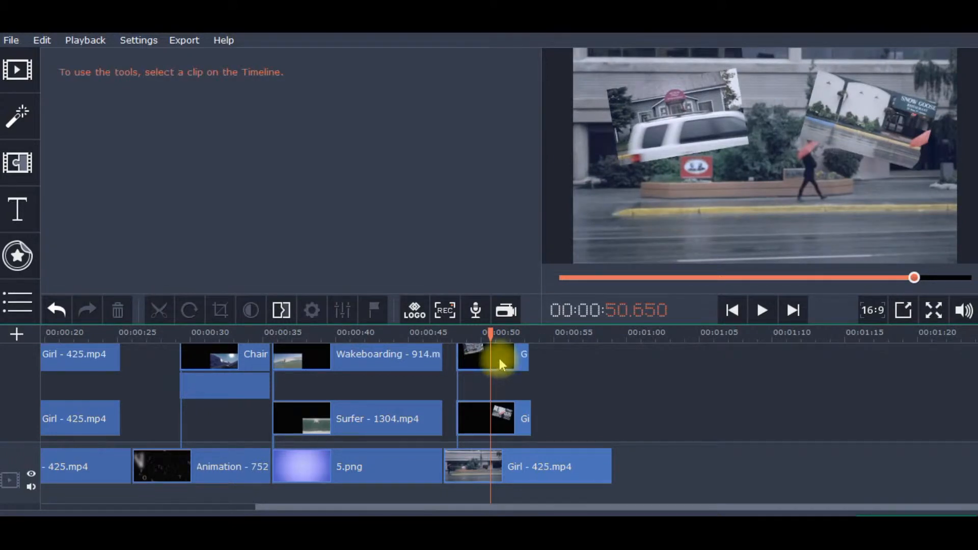
# Step: Move the upper-left inset picture slightly down and increase its tilt to about -25.3°
pyautogui.click(500, 359)
pyautogui.moveTo(679, 103); pyautogui.dragTo(697, 146)
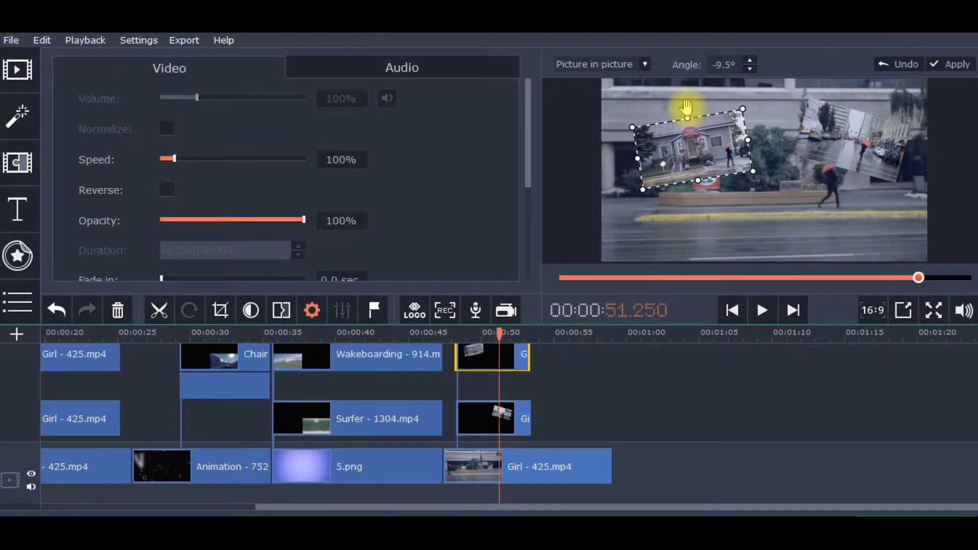
pyautogui.moveTo(684, 110); pyautogui.dragTo(674, 113)
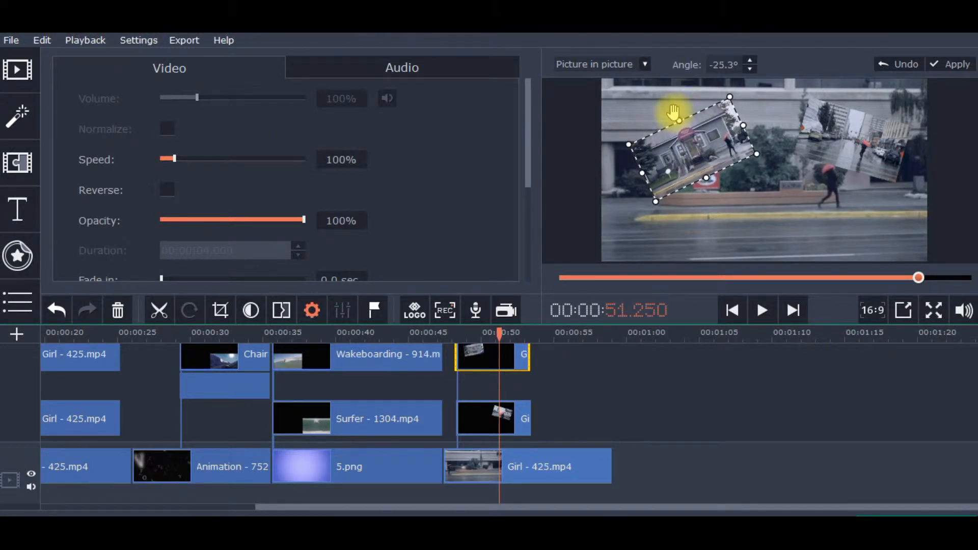
# Step: Play back the tilted picture-in-picture section from 00:00:51.250 and move to the end of the project
pyautogui.click(763, 311)
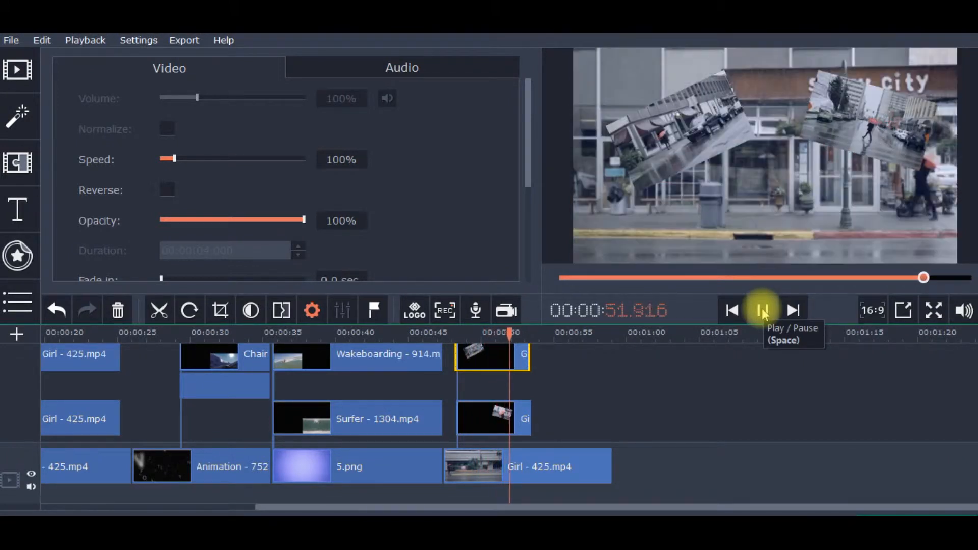
pyautogui.click(794, 311)
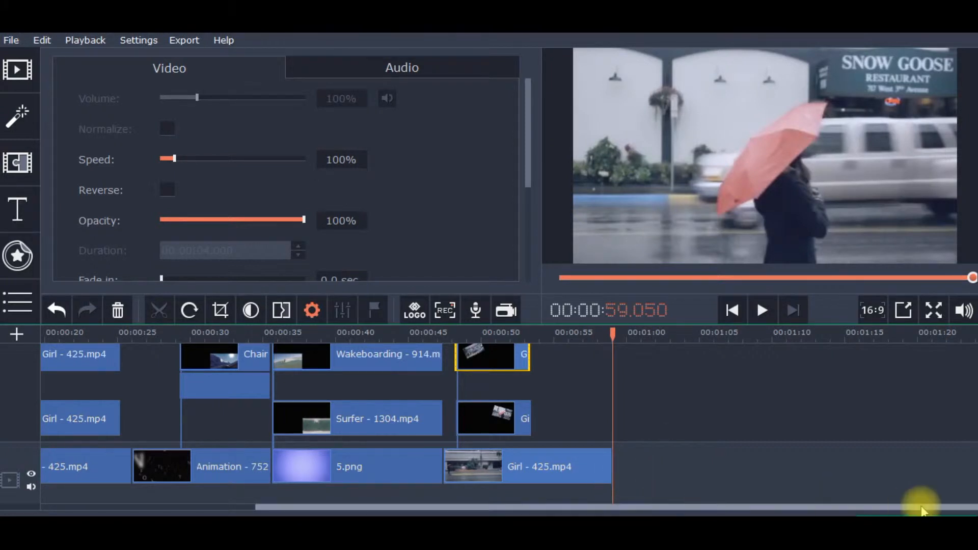
pyautogui.click(584, 532)
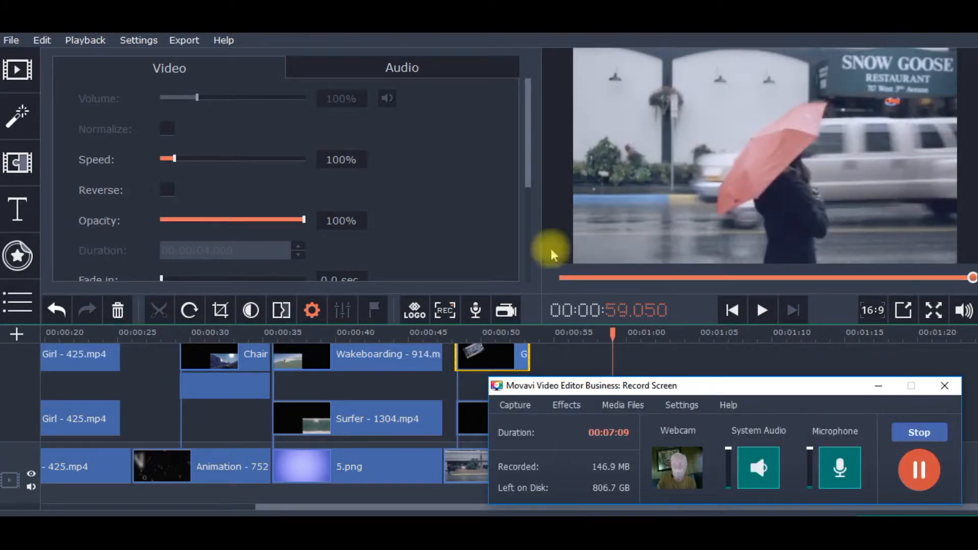
# Step: Import the Car Racing - 372 and Run - 15748 videos from the Downloads folder at the end of the main track
pyautogui.click(10, 41)
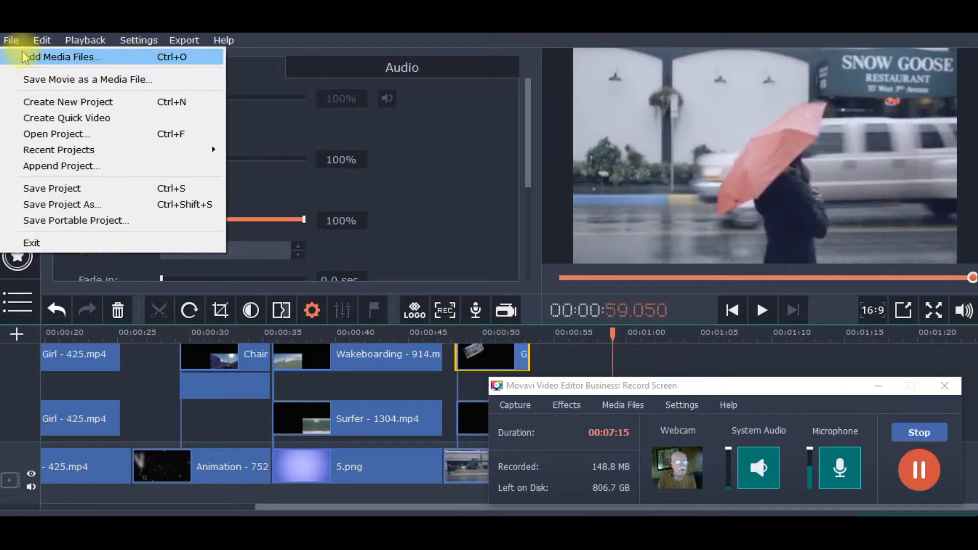
pyautogui.click(23, 56)
pyautogui.moveTo(486, 174); pyautogui.dragTo(484, 336)
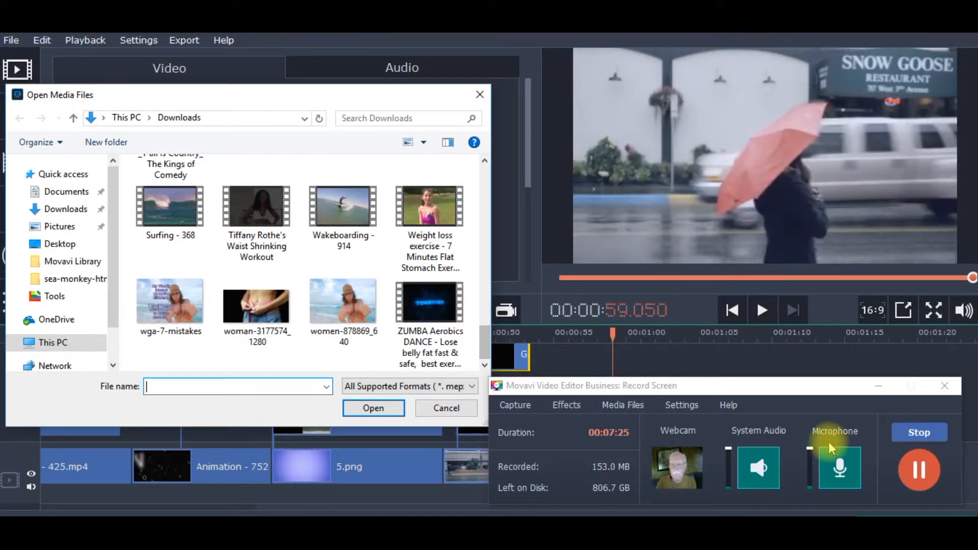
pyautogui.click(919, 471)
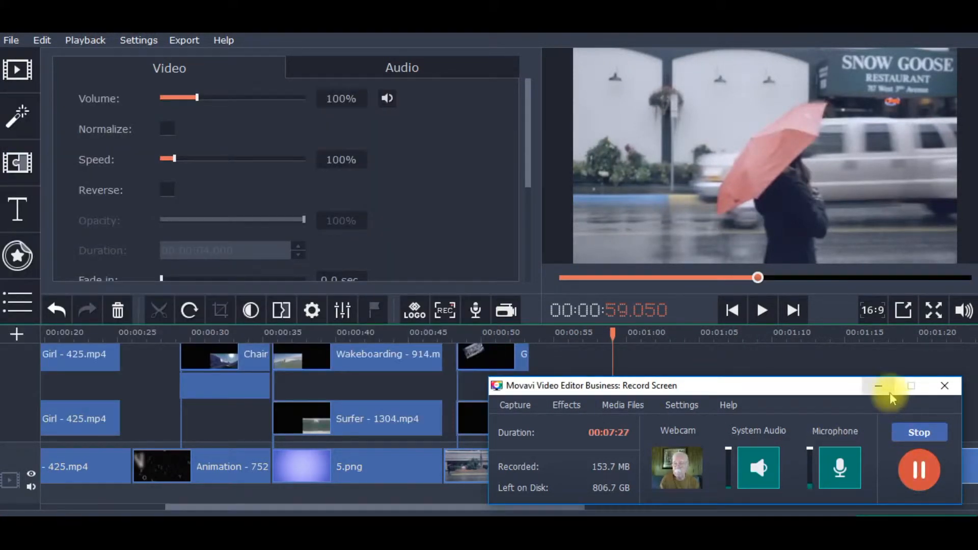
pyautogui.click(874, 386)
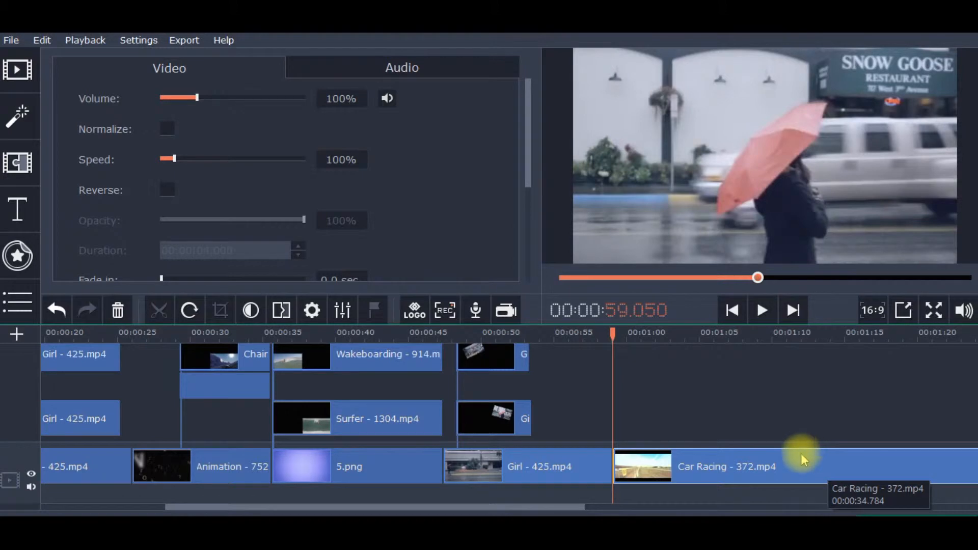
# Step: Insert the Blue gradient background before the Car Racing - 372 clip and lengthen it to end at about 00:01:13.650
pyautogui.click(18, 76)
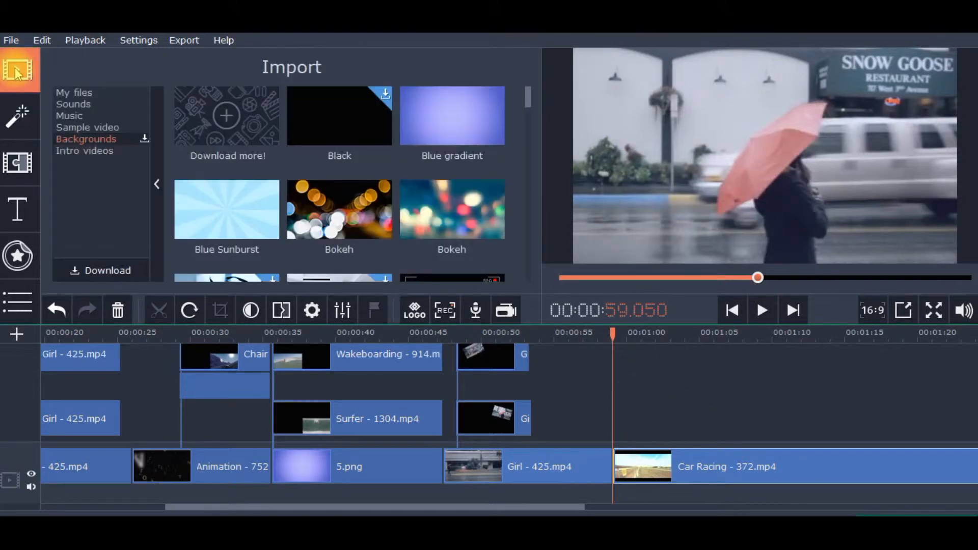
pyautogui.moveTo(437, 118); pyautogui.dragTo(615, 429)
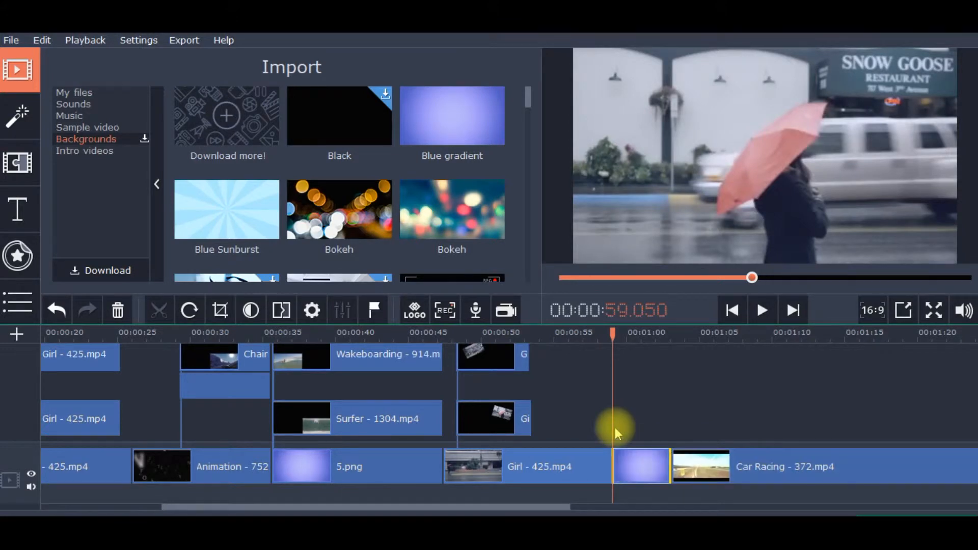
pyautogui.click(632, 468)
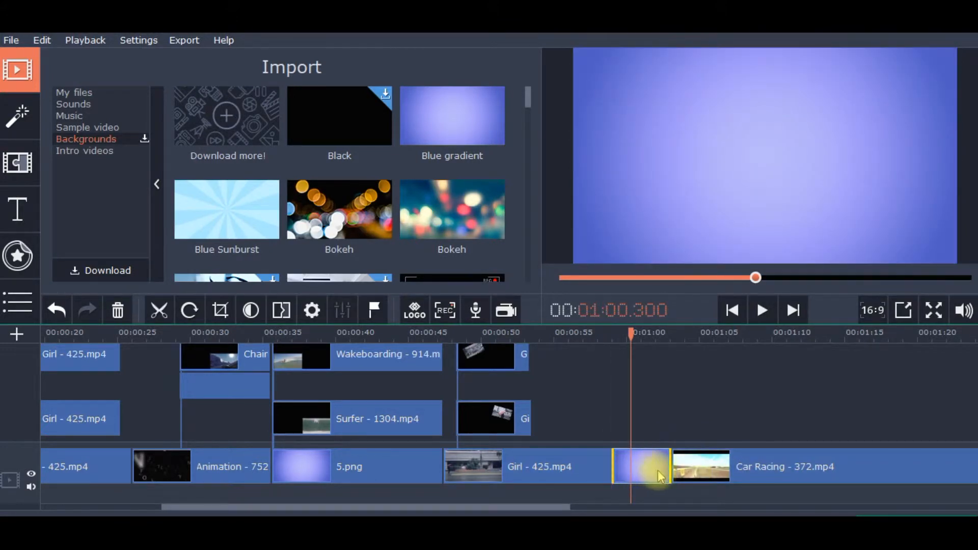
# Step: Move the Car Racing - 372 clip to the overlay track above the new background and cut off everything after 00:01:13.450
pyautogui.moveTo(664, 470); pyautogui.dragTo(674, 417)
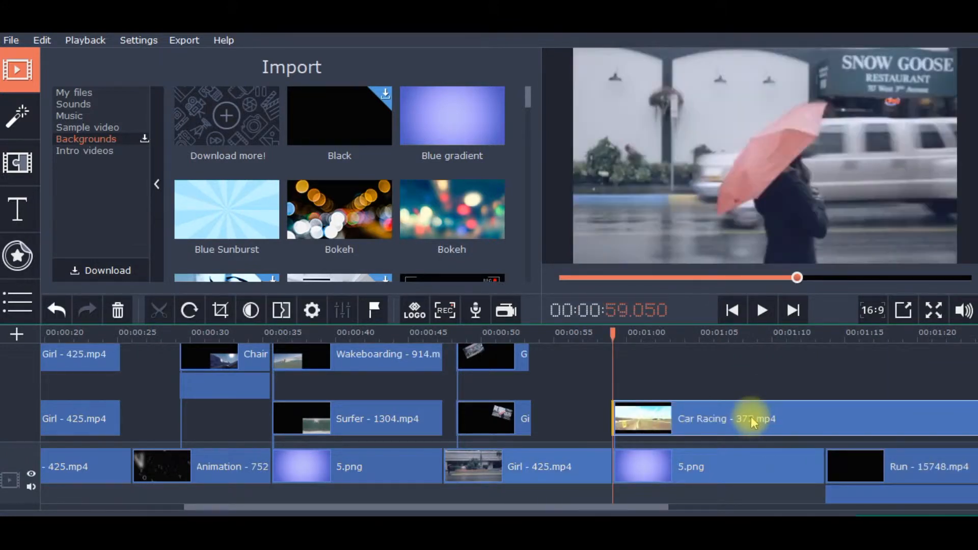
pyautogui.click(833, 426)
pyautogui.click(824, 418)
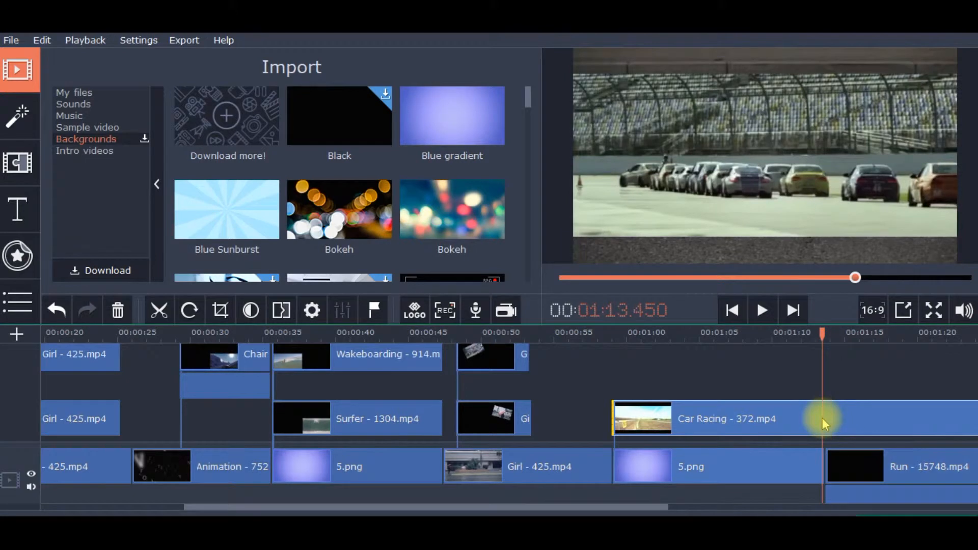
pyautogui.click(157, 313)
pyautogui.click(883, 426)
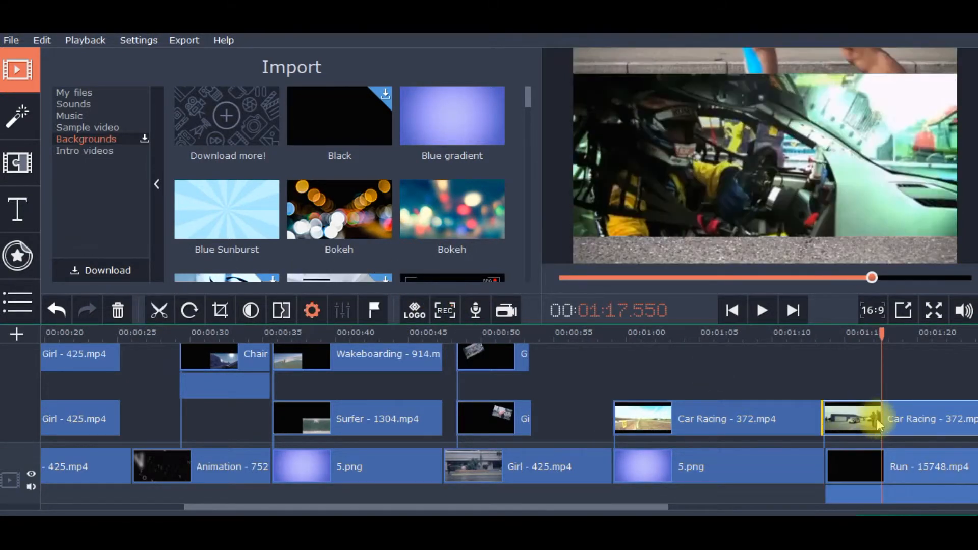
pyautogui.click(120, 312)
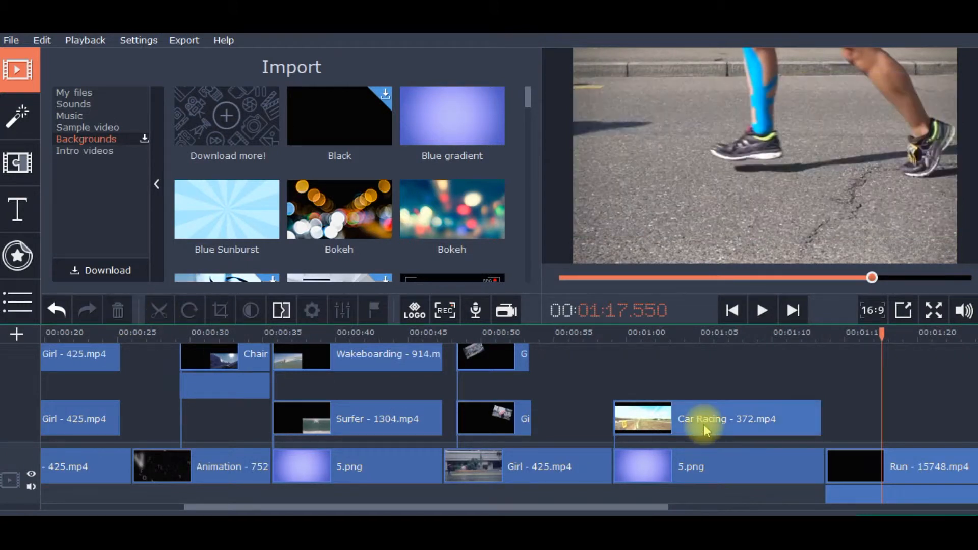
# Step: Stack the Run - 15748 clip on the overlay track above the Car Racing clip and cut off everything after 00:01:13.400
pyautogui.click(899, 475)
pyautogui.moveTo(900, 478); pyautogui.dragTo(689, 359)
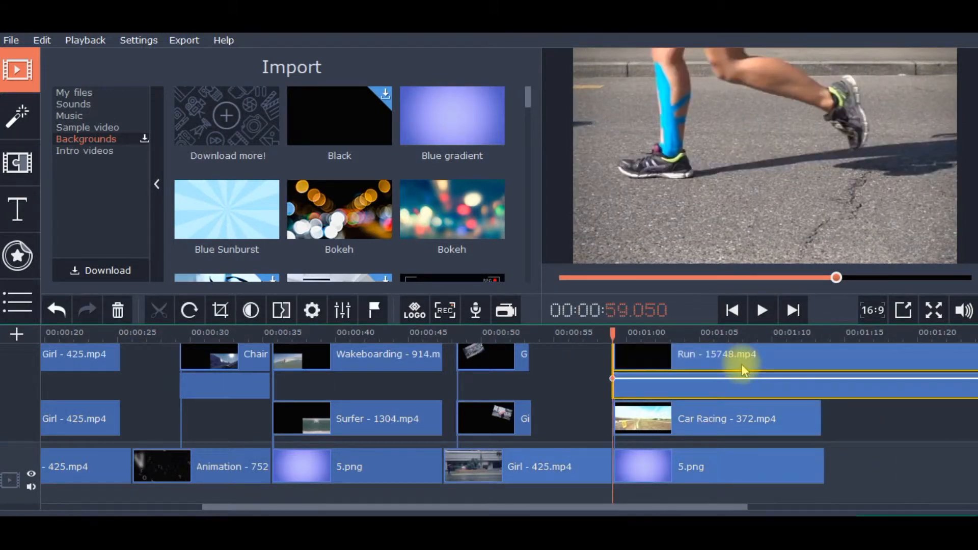
pyautogui.click(822, 372)
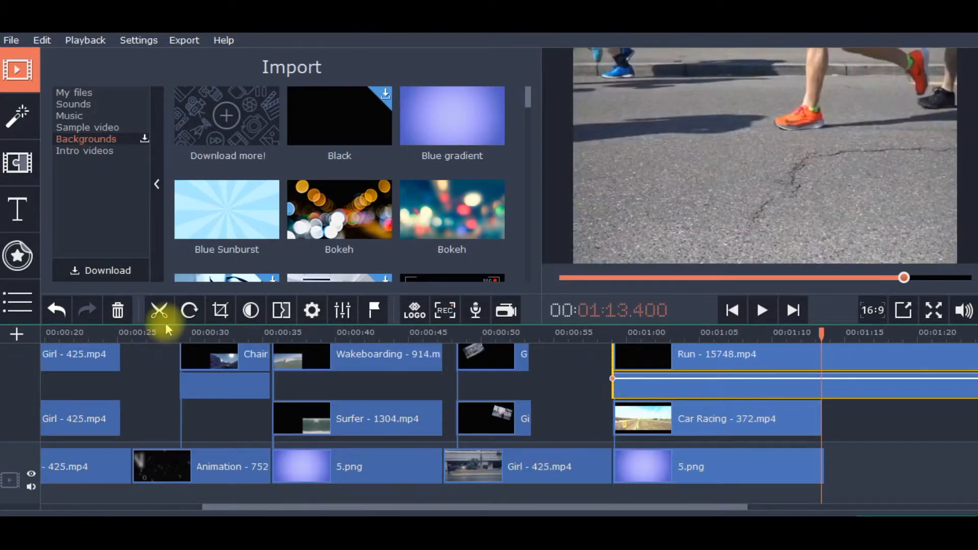
pyautogui.click(164, 320)
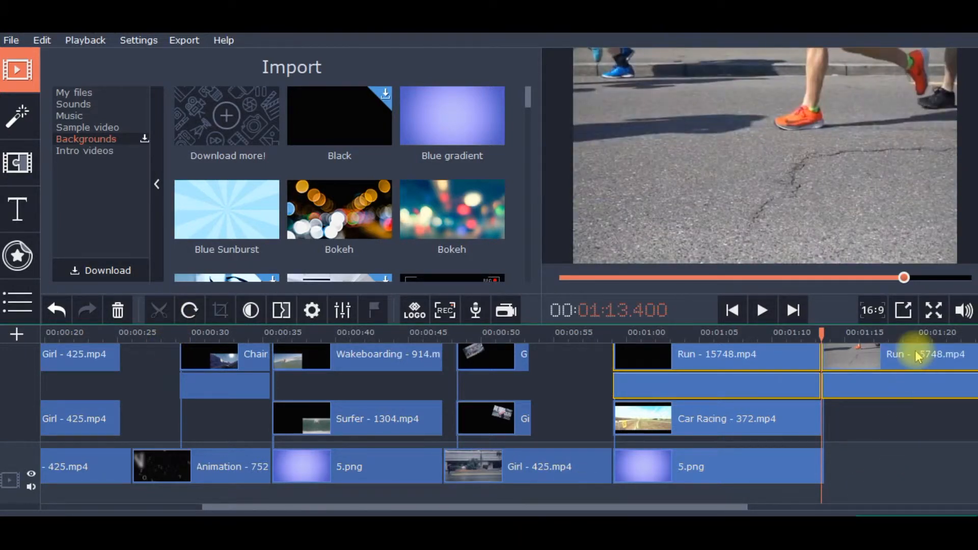
pyautogui.click(917, 356)
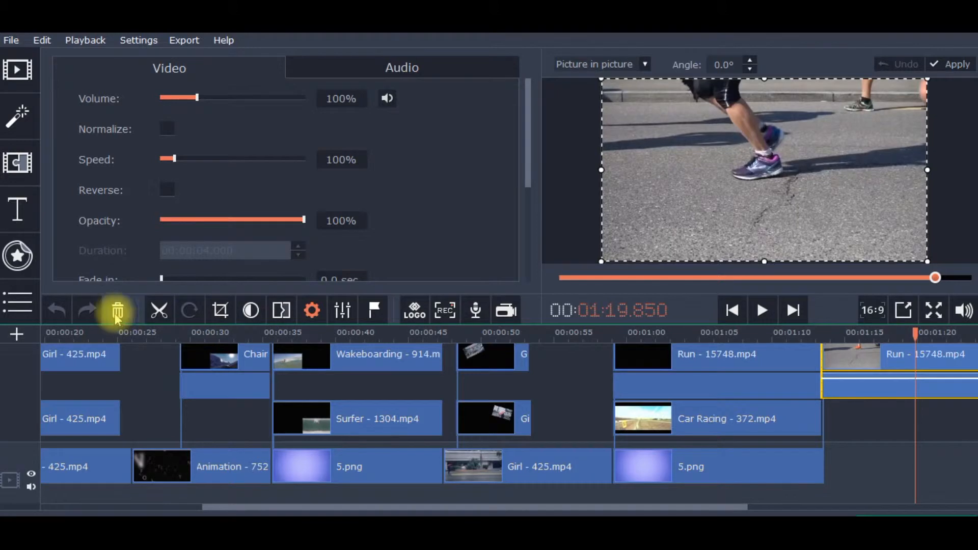
pyautogui.click(116, 316)
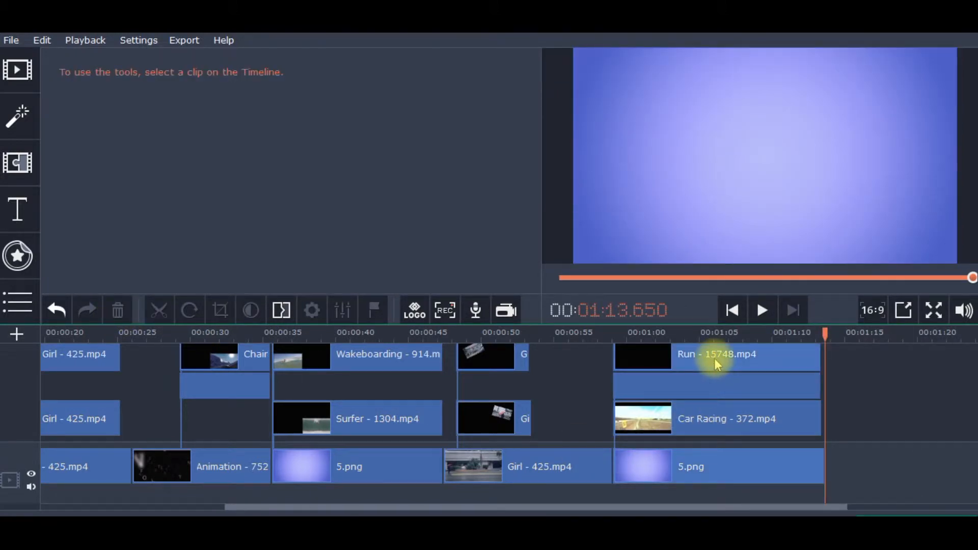
# Step: Try the Side by side overlay layout on the Run - 15748 clip
pyautogui.click(714, 359)
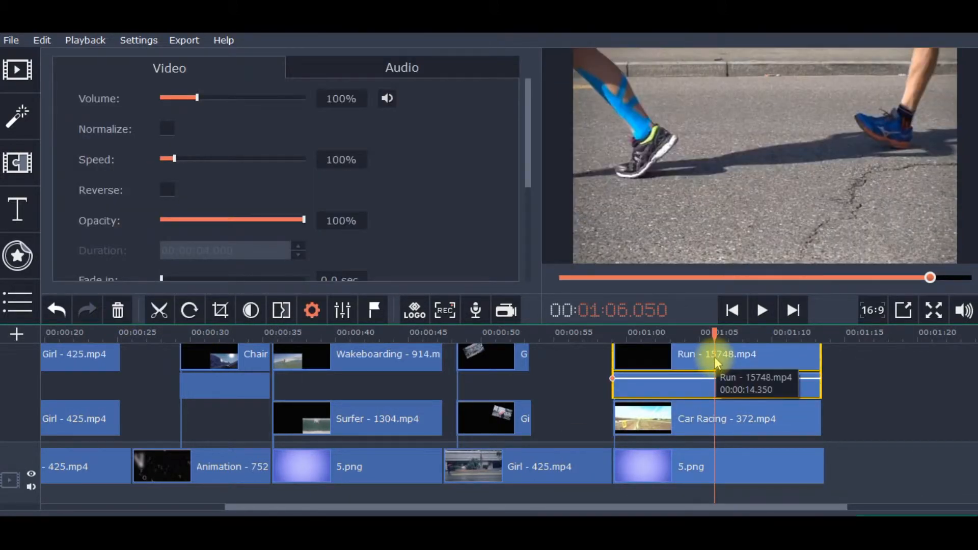
pyautogui.doubleClick(716, 362)
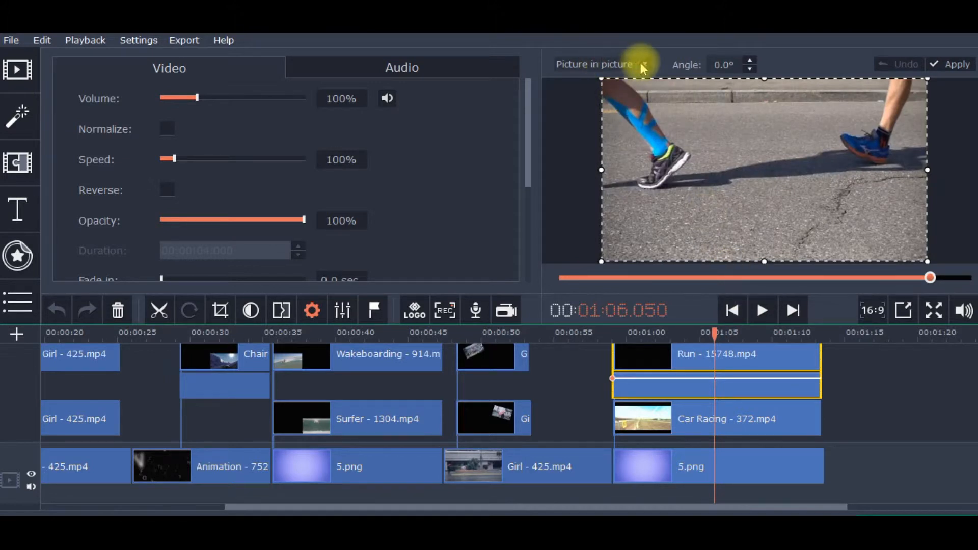
pyautogui.click(644, 63)
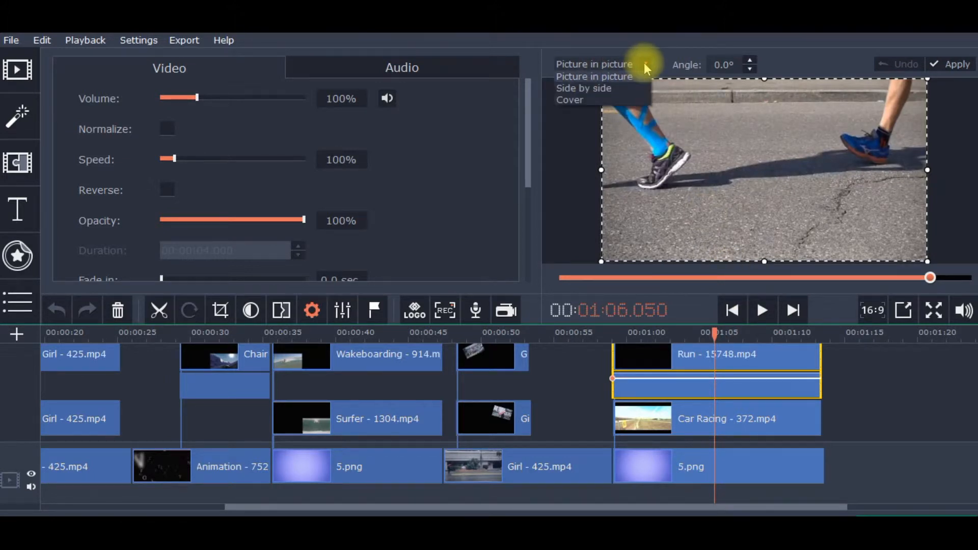
pyautogui.click(613, 88)
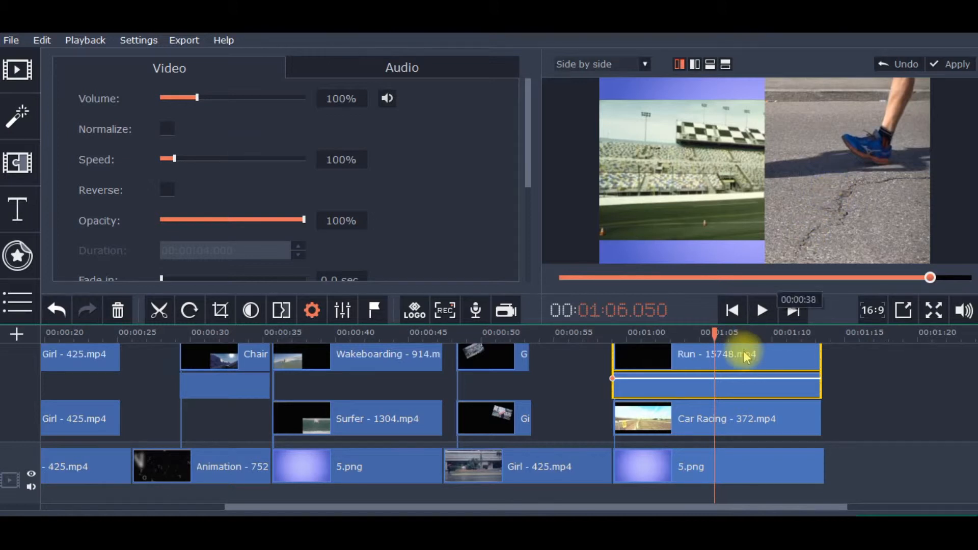
# Step: Crop both sides of the Run - 15748 clip to a nearly square section and position it over the right half of the frame
pyautogui.click(709, 332)
pyautogui.scroll(-5, 525, 225)
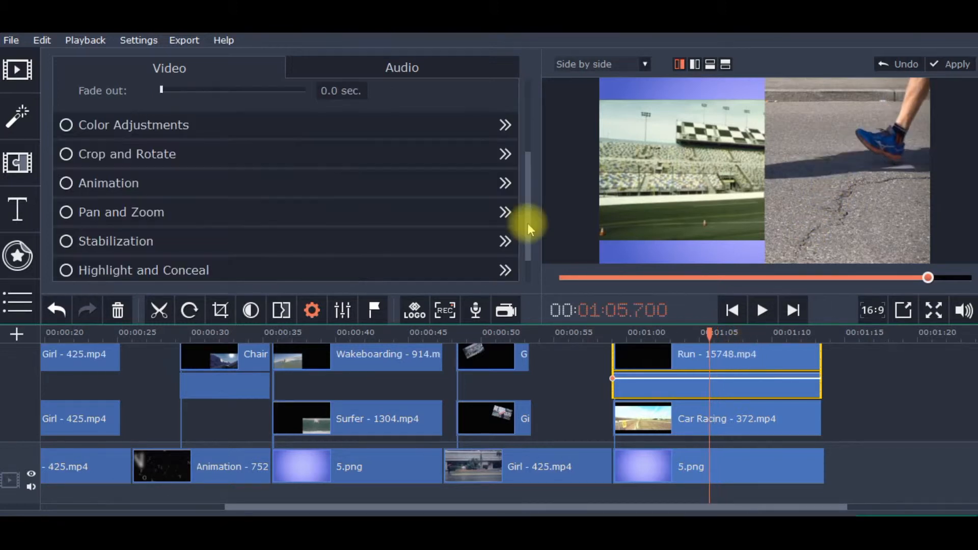
pyautogui.click(68, 159)
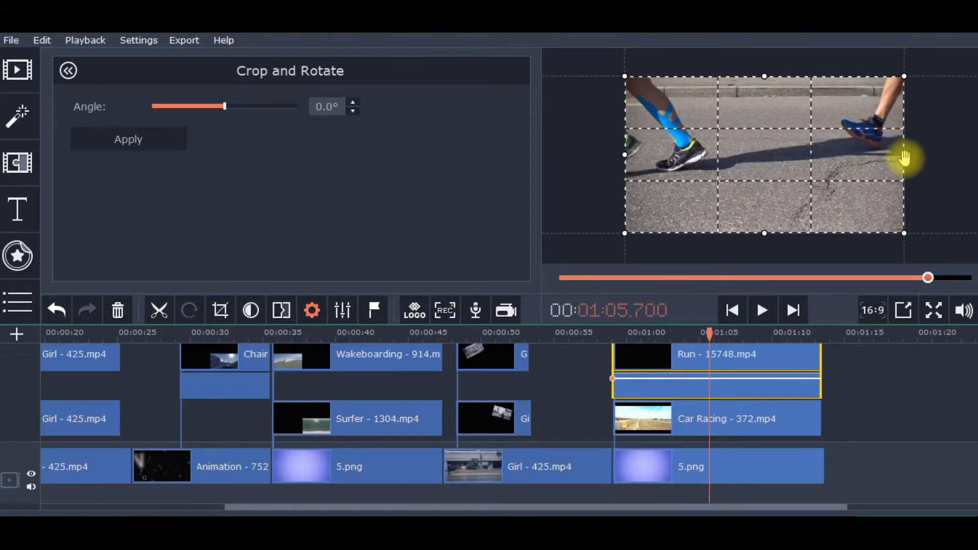
pyautogui.moveTo(904, 160); pyautogui.dragTo(841, 159)
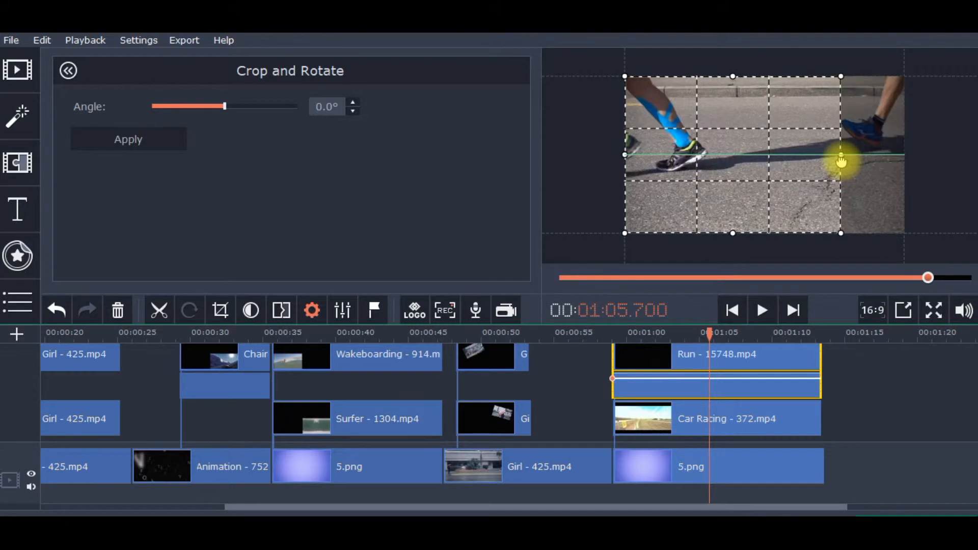
pyautogui.moveTo(624, 155); pyautogui.dragTo(662, 157)
pyautogui.moveTo(736, 151); pyautogui.dragTo(802, 156)
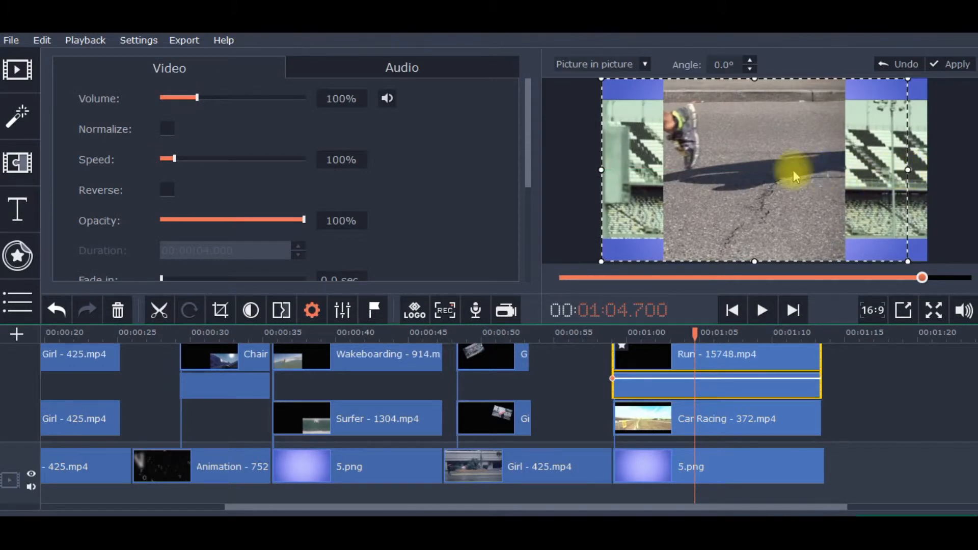
pyautogui.moveTo(794, 170); pyautogui.dragTo(838, 171)
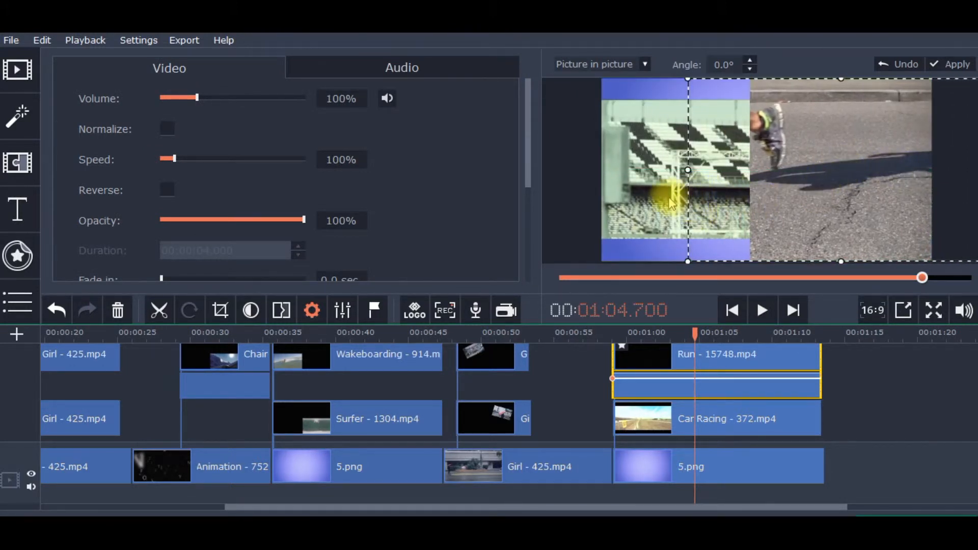
# Step: Crop both sides of the Car Racing - 372 clip to its narrow middle section
pyautogui.click(701, 426)
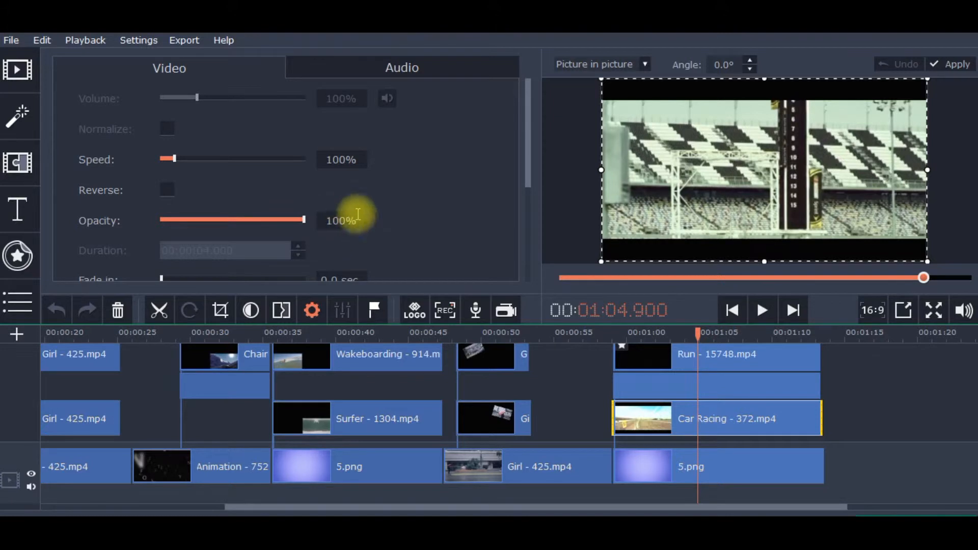
pyautogui.moveTo(527, 139); pyautogui.dragTo(492, 197)
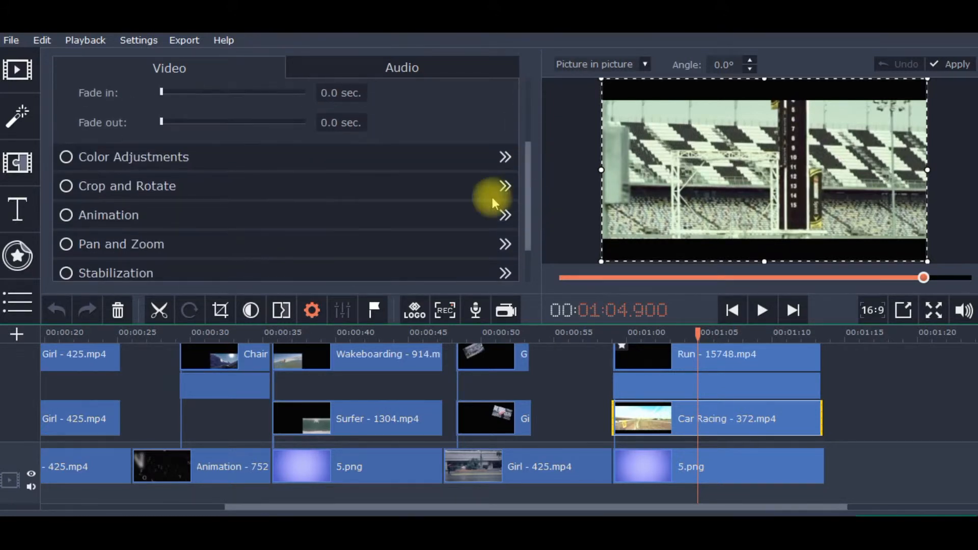
pyautogui.click(70, 189)
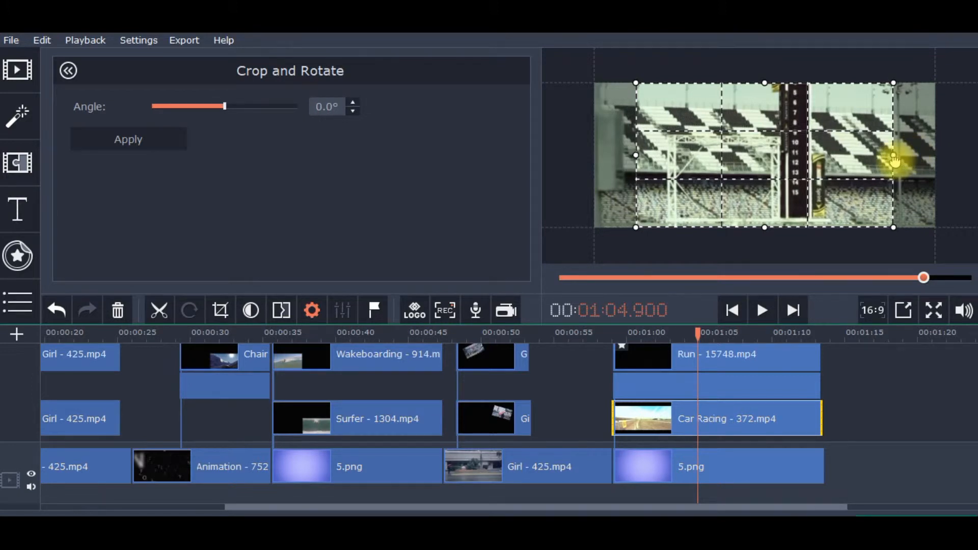
pyautogui.moveTo(894, 155); pyautogui.dragTo(839, 158)
pyautogui.moveTo(636, 161); pyautogui.dragTo(674, 158)
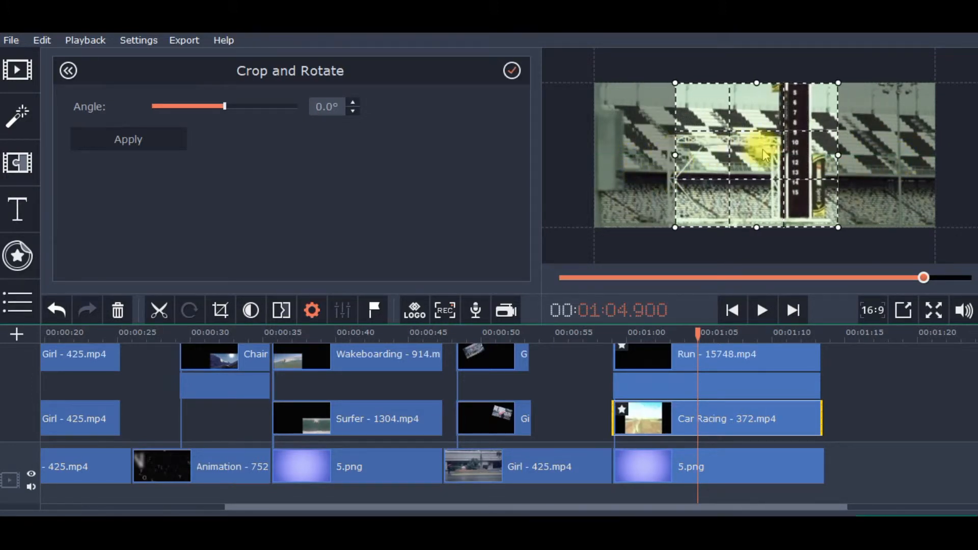
pyautogui.click(127, 139)
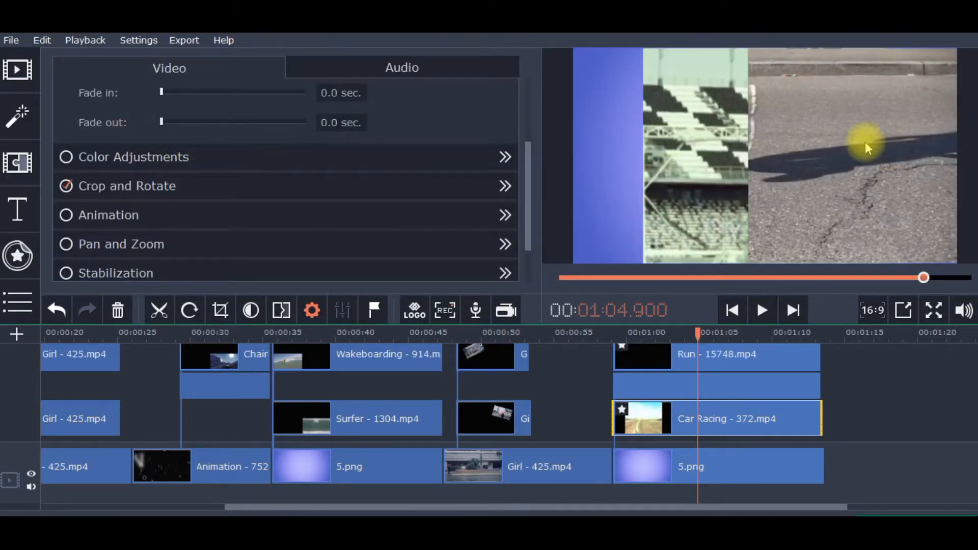
# Step: Resize and shift the Car Racing - 372 clip to fill the left half of the frame beside the running clip, and apply the overlay placement
pyautogui.click(683, 419)
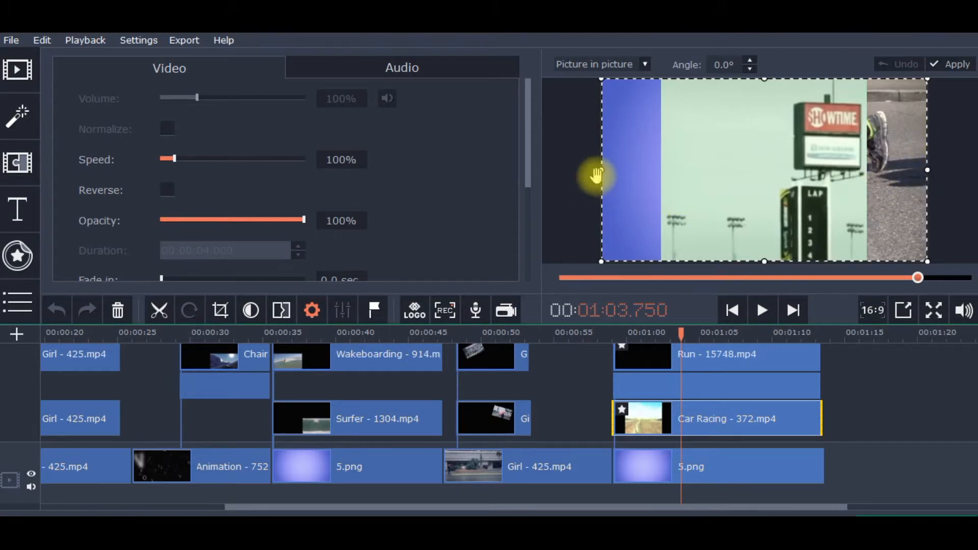
pyautogui.moveTo(594, 170); pyautogui.dragTo(564, 179)
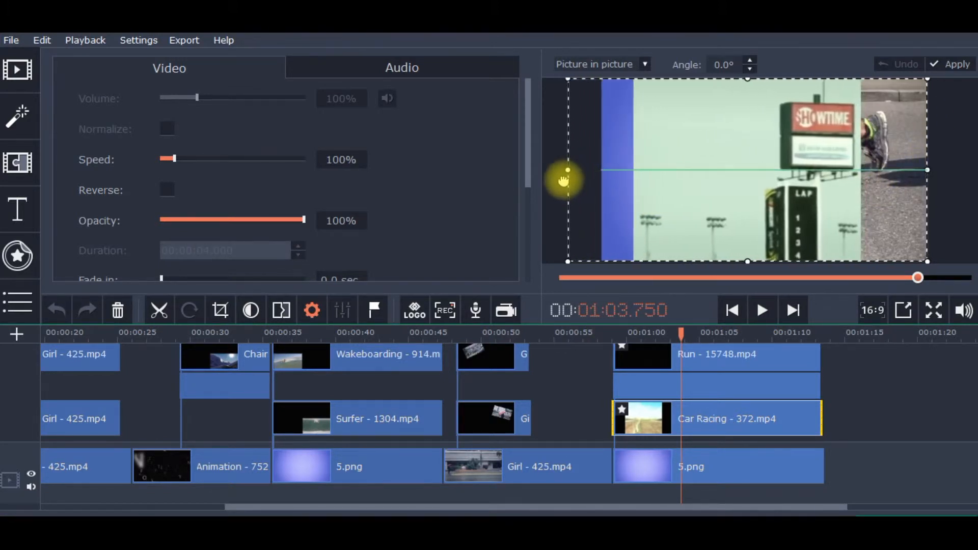
pyautogui.moveTo(812, 152); pyautogui.dragTo(765, 148)
pyautogui.moveTo(884, 169); pyautogui.dragTo(803, 175)
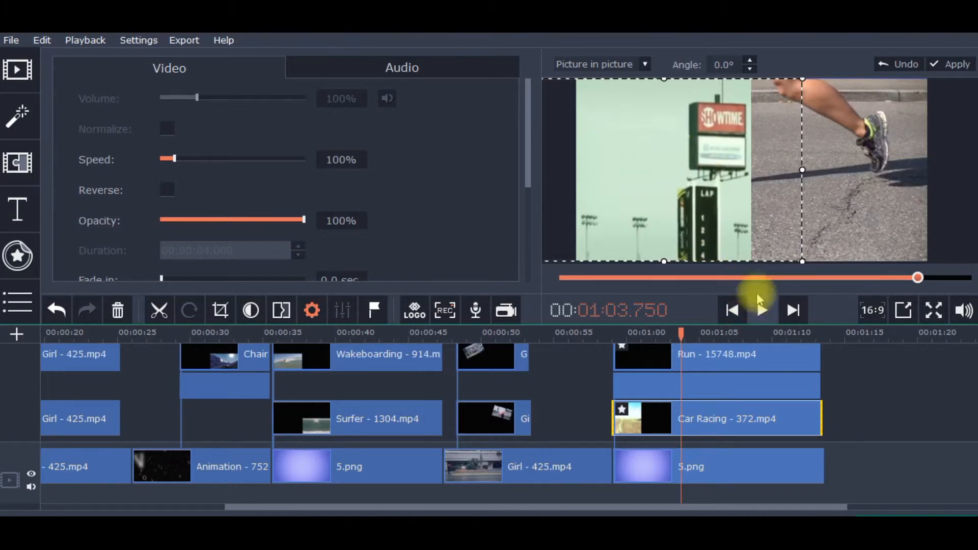
pyautogui.click(952, 63)
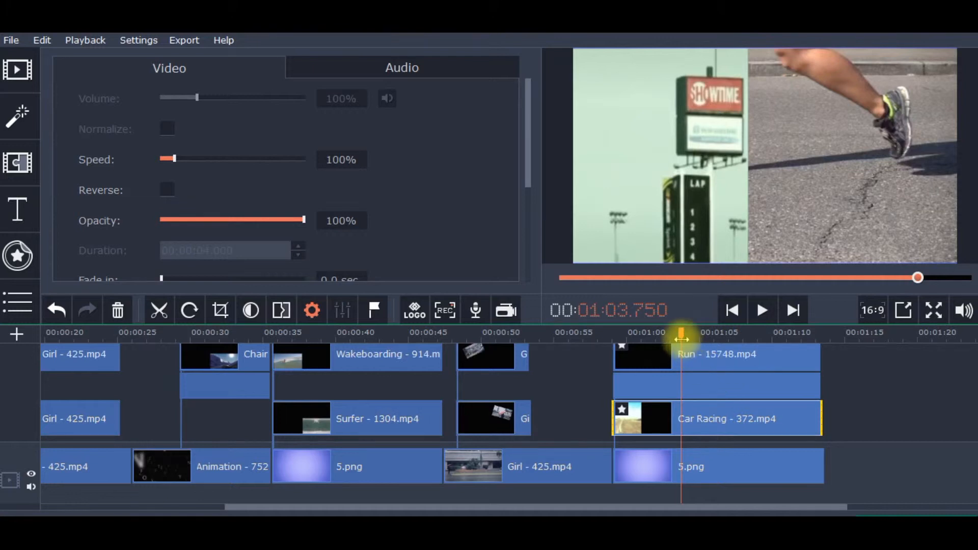
# Step: Play back the split-screen Car Racing and Run sequence from its start at 00:00:59.050
pyautogui.moveTo(681, 335); pyautogui.dragTo(614, 346)
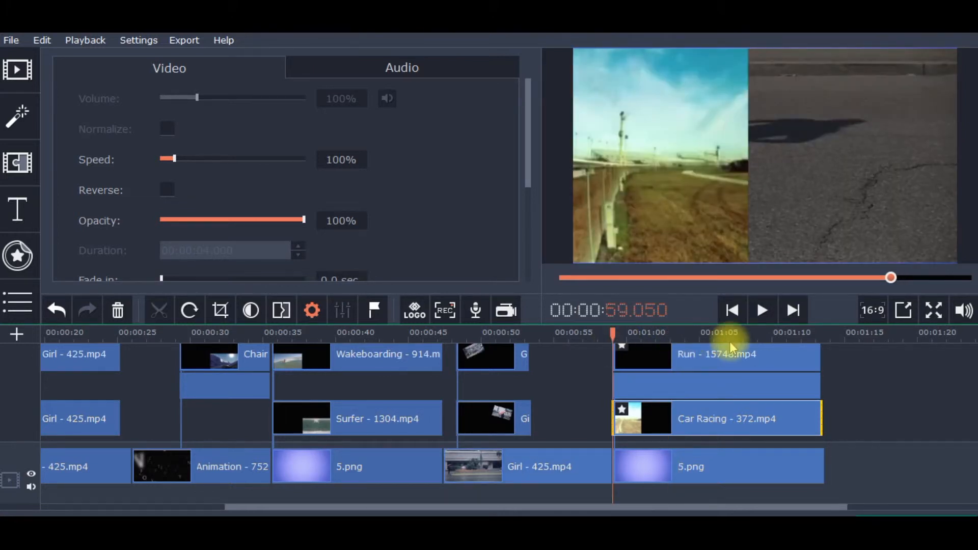
pyautogui.click(762, 311)
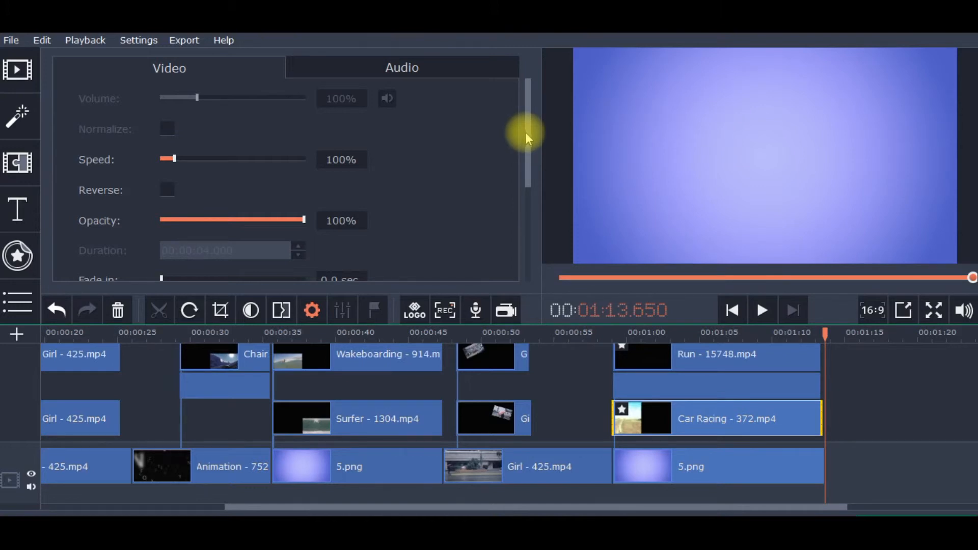
pyautogui.moveTo(527, 159); pyautogui.dragTo(535, 222)
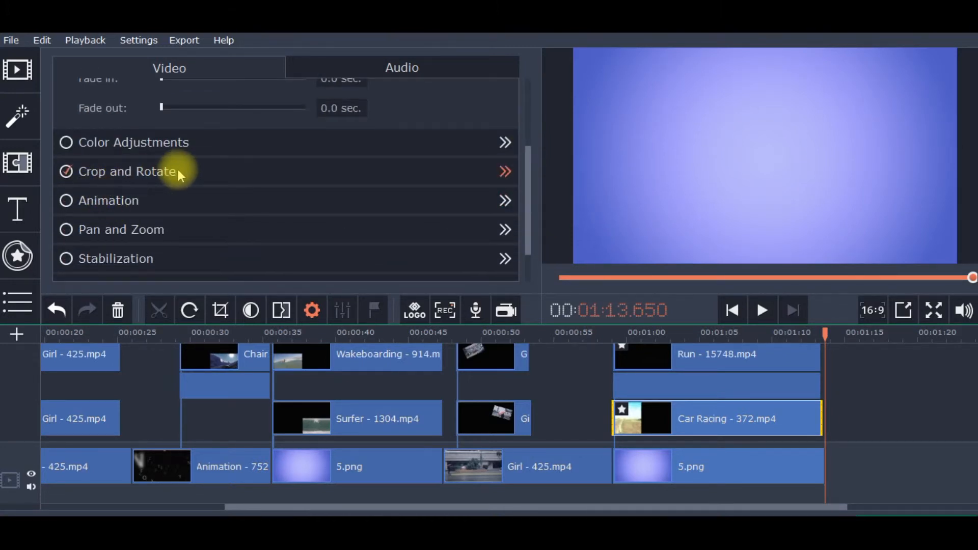